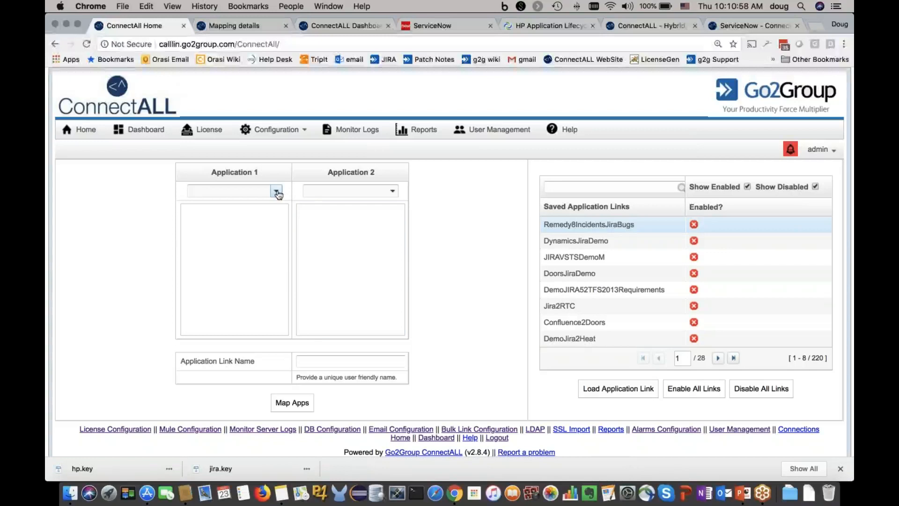
Set up an application link between HP Quality Center 11+ and ServiceNow with the link name myname
click(276, 191)
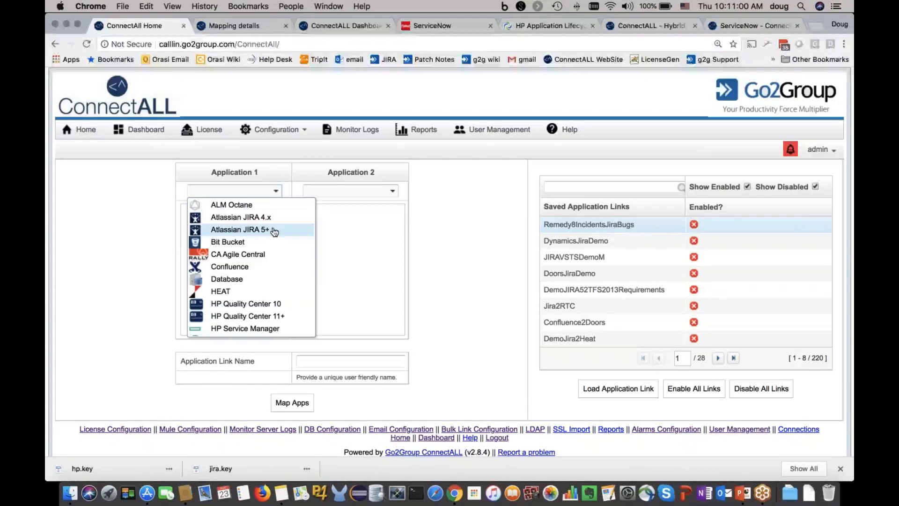
click(262, 316)
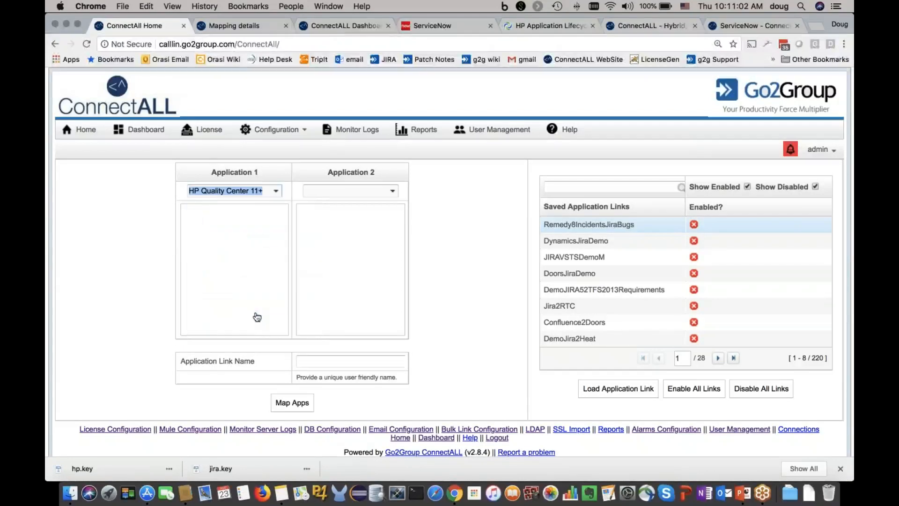
click(370, 193)
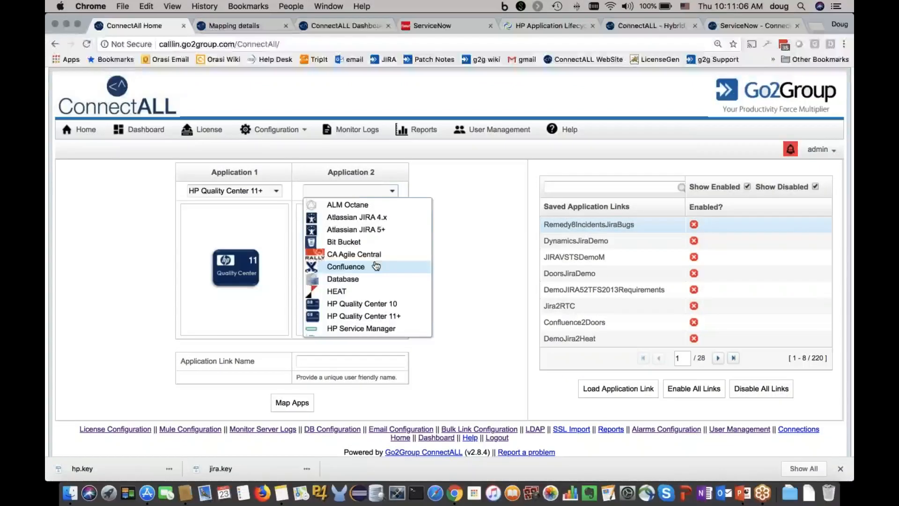
scroll(376, 266, down, 5)
scroll(376, 265, up, 1)
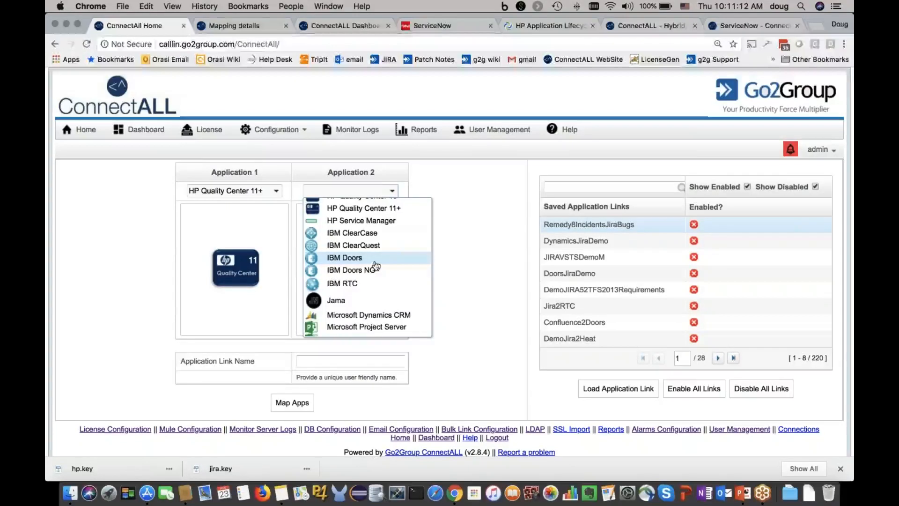
scroll(376, 265, down, 10)
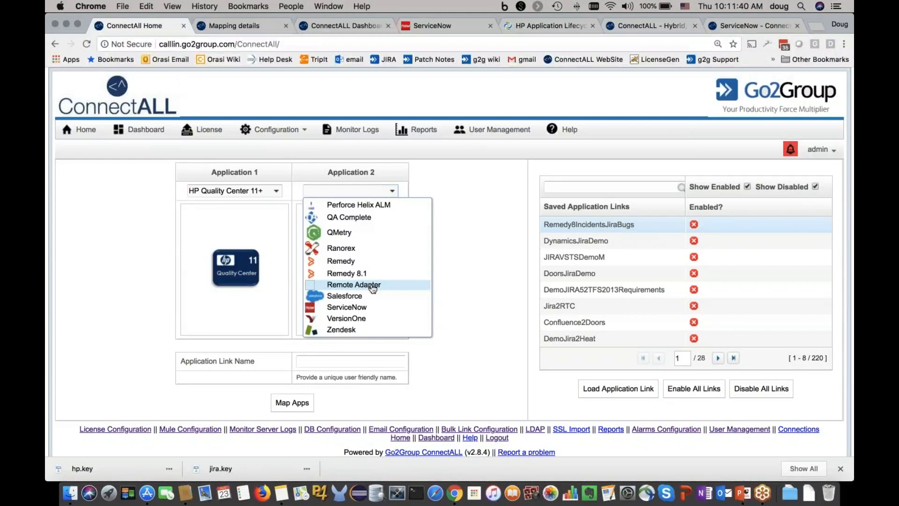
click(359, 308)
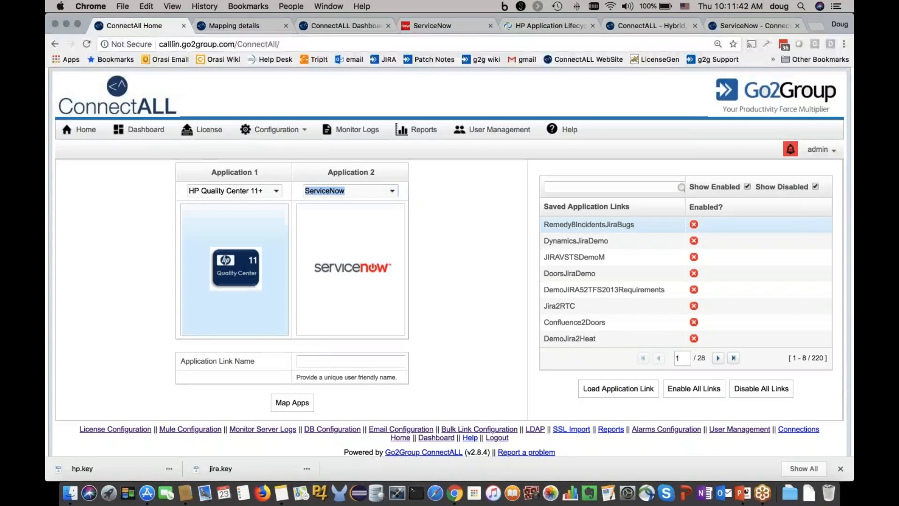
click(319, 361)
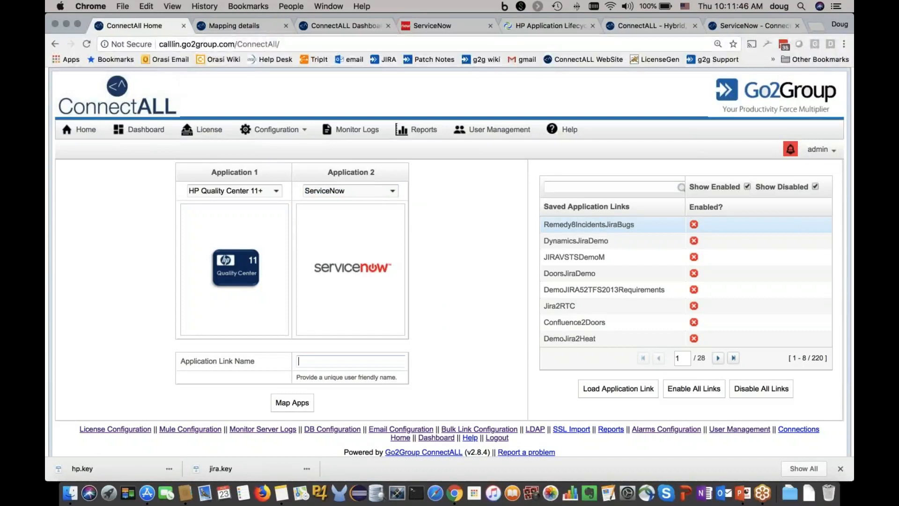
text(myname)
Open the configuration of the existing DemoALM2SNowDefect mapping and review the HP connection's URL and user name settings
click(251, 27)
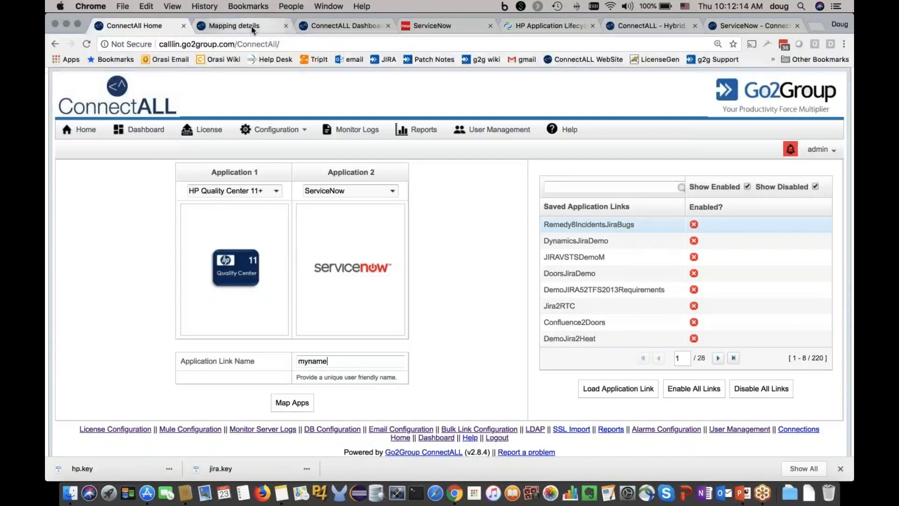
click(95, 178)
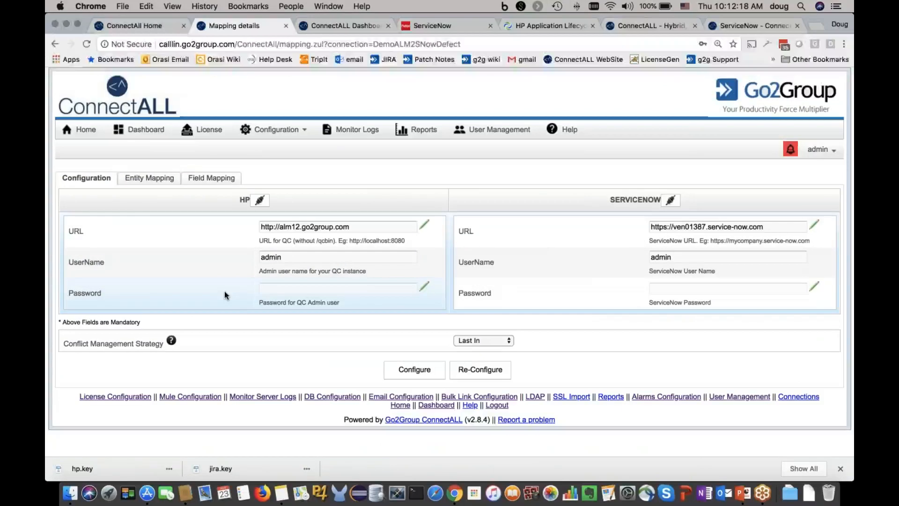
double_click(323, 227)
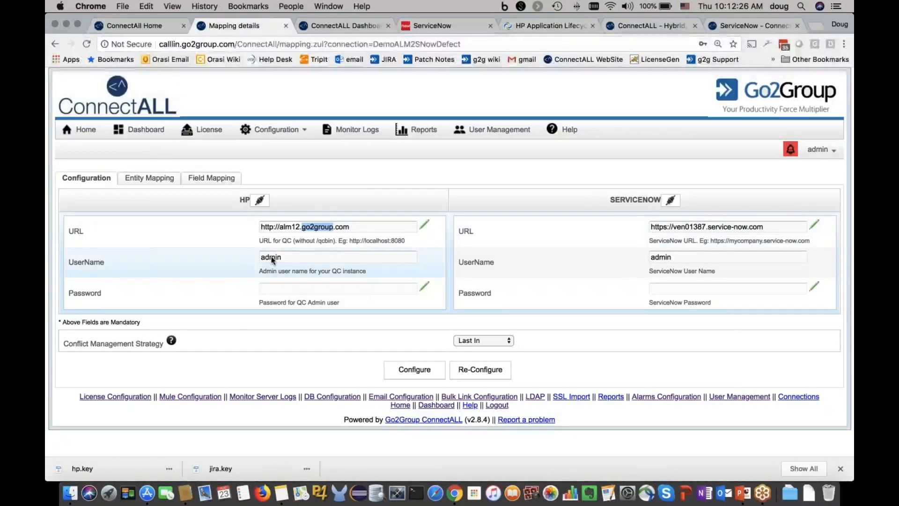
click(291, 257)
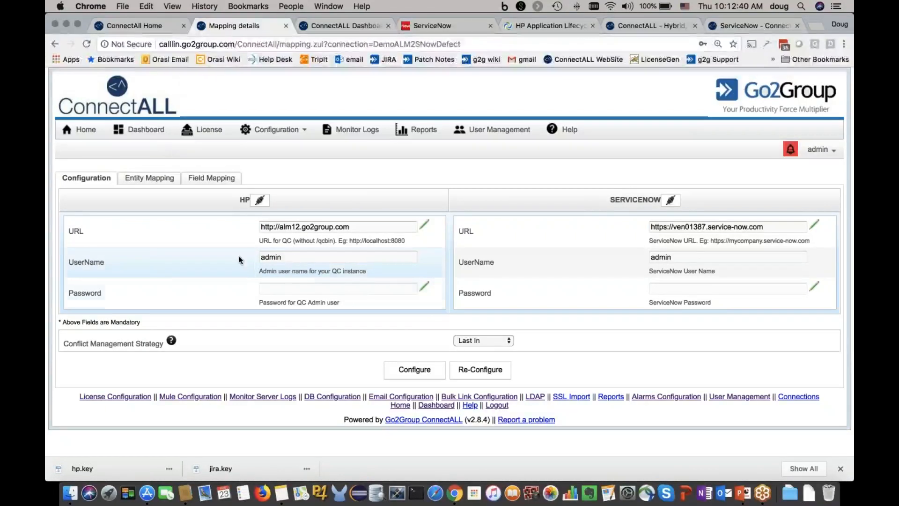
Set the conflict management strategy to Master - Slave and look through the available masters and other strategies
double_click(78, 341)
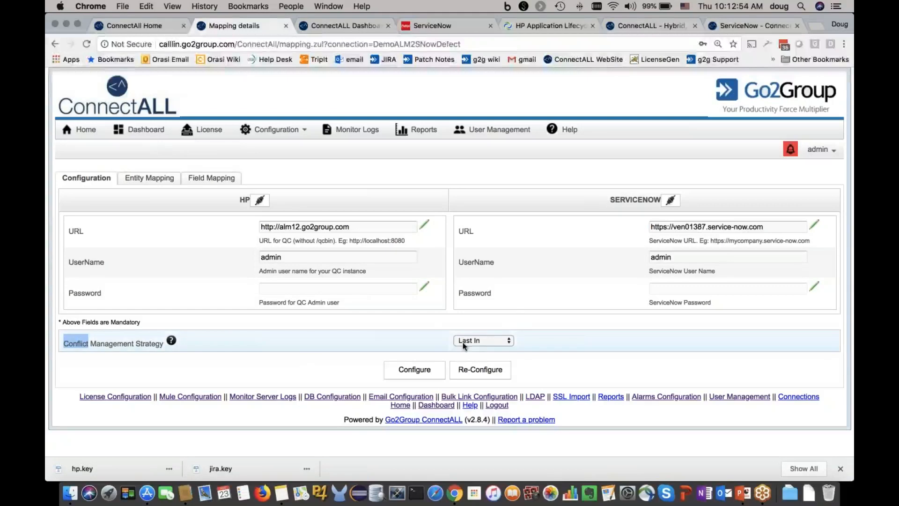
click(486, 342)
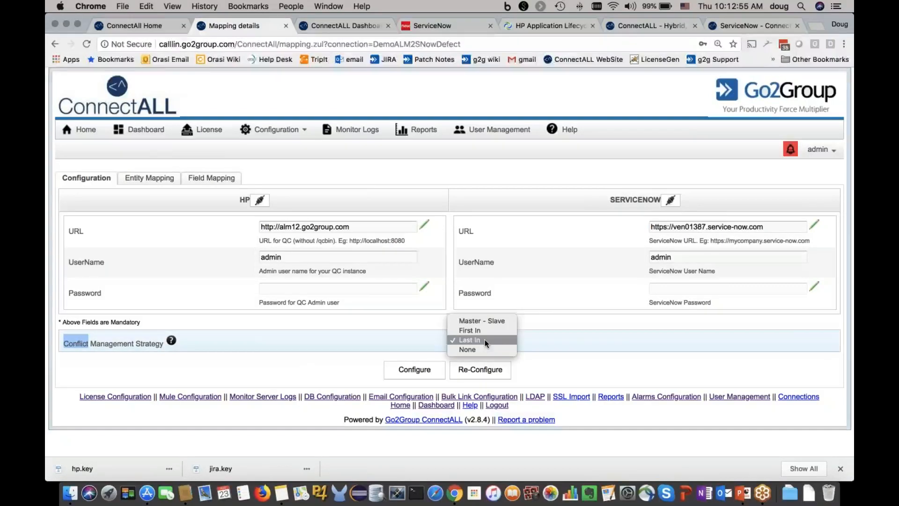
click(498, 321)
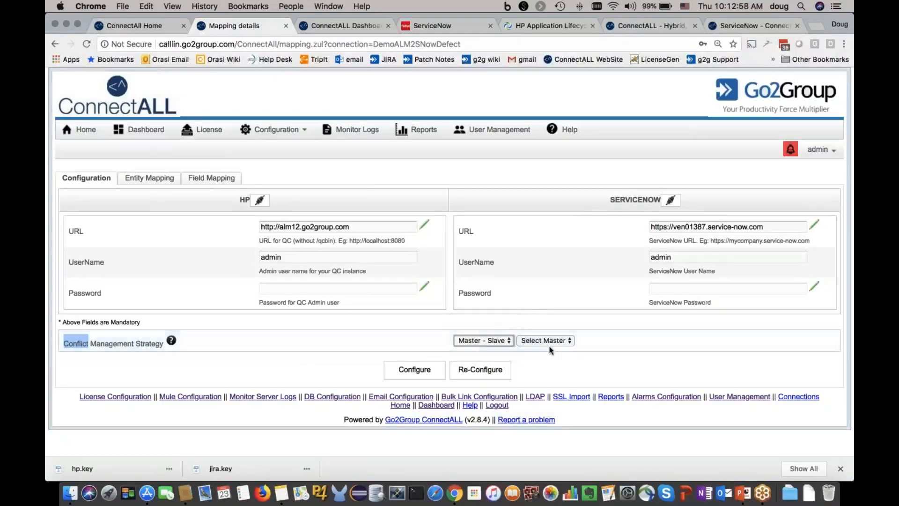
click(550, 341)
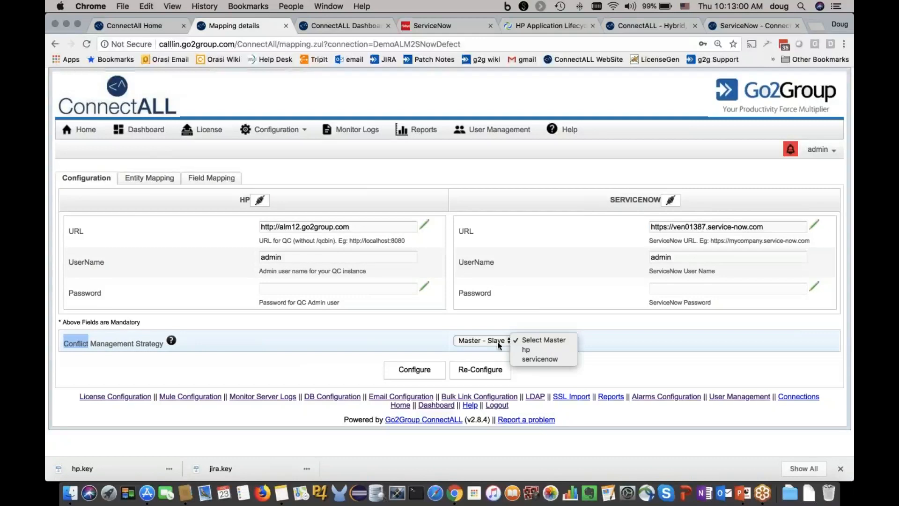
click(482, 339)
click(483, 338)
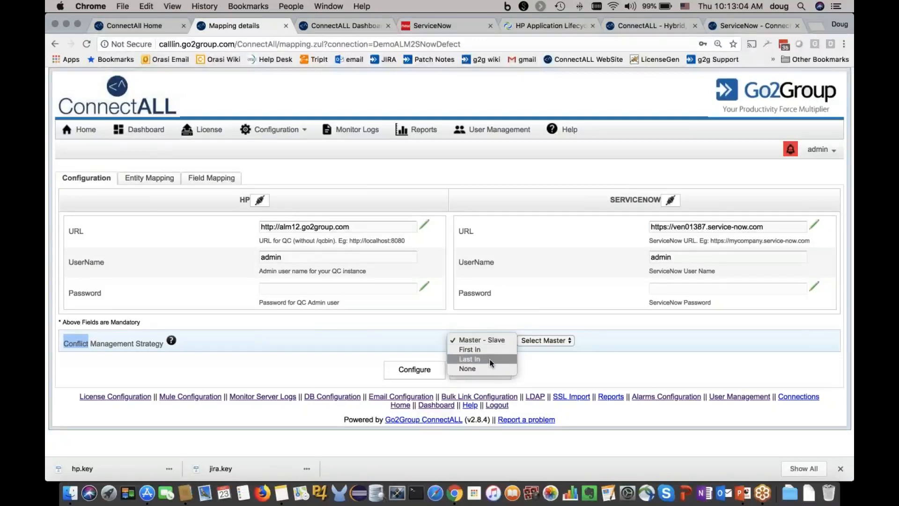
click(291, 338)
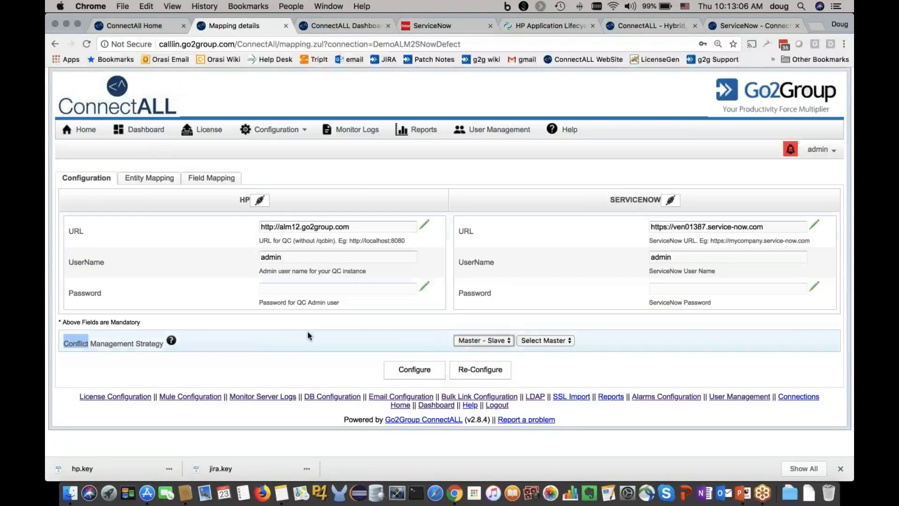
Open the entity mapping and review the available HP domains, projects and issue types, keeping DEFAULT, DEMO and Defect
click(164, 181)
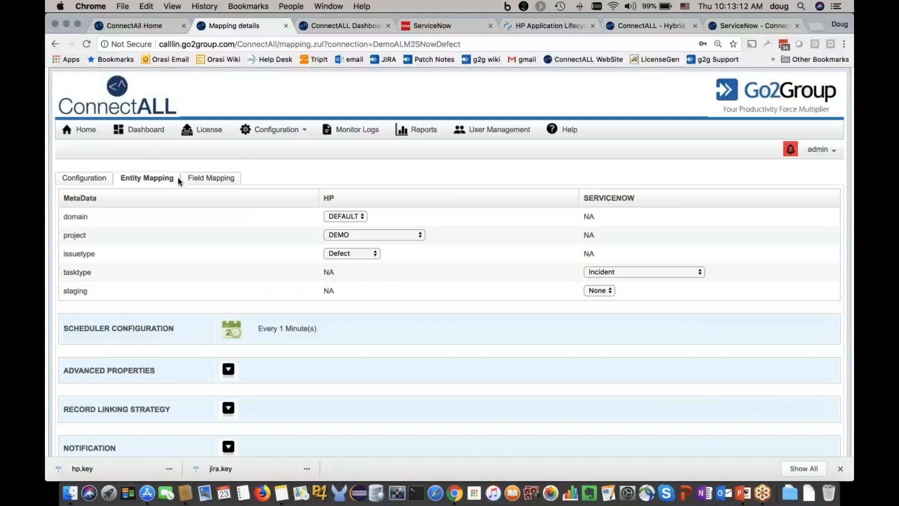
click(353, 216)
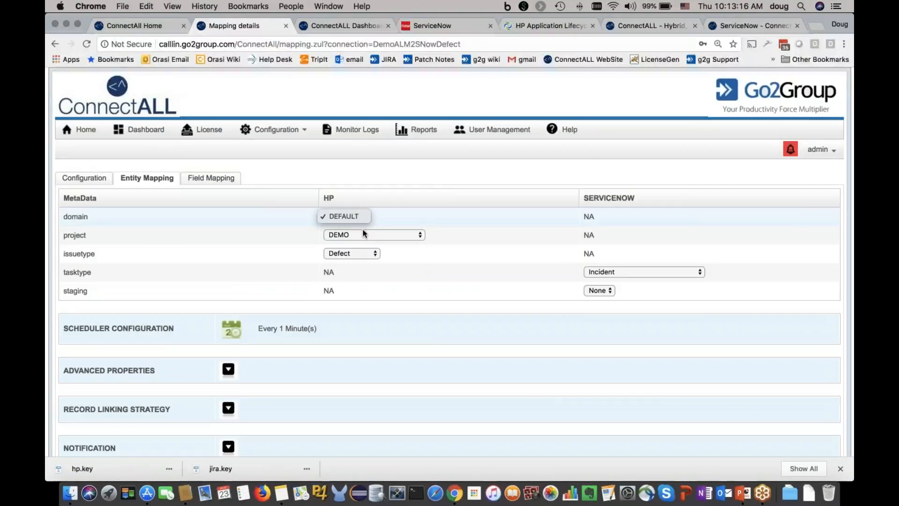
click(365, 232)
click(365, 232)
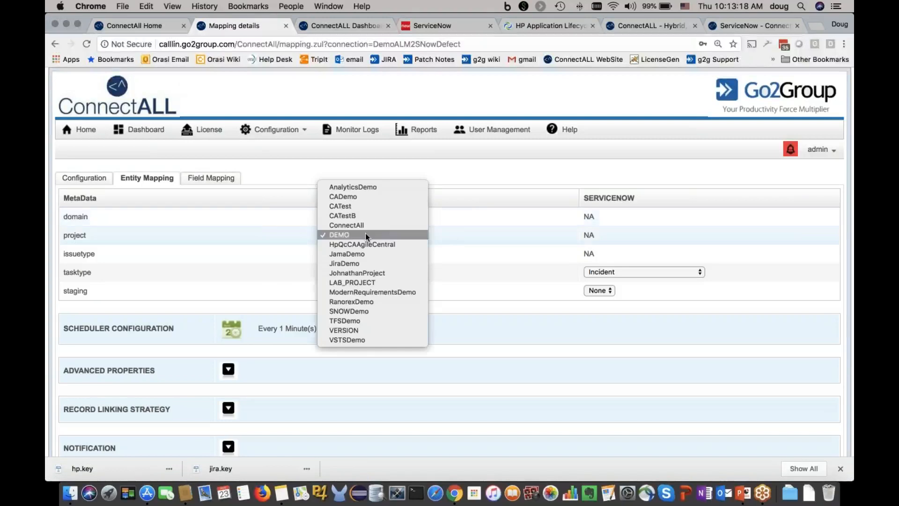
click(457, 238)
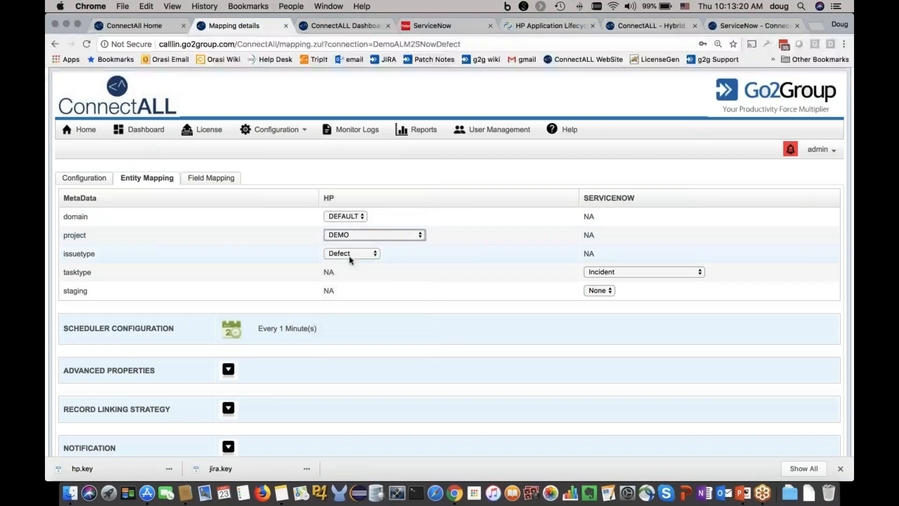
click(353, 254)
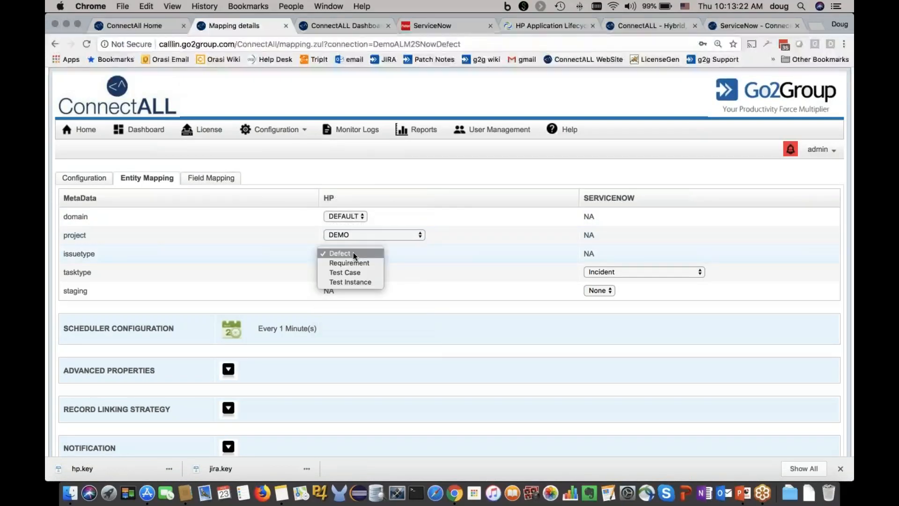
click(413, 272)
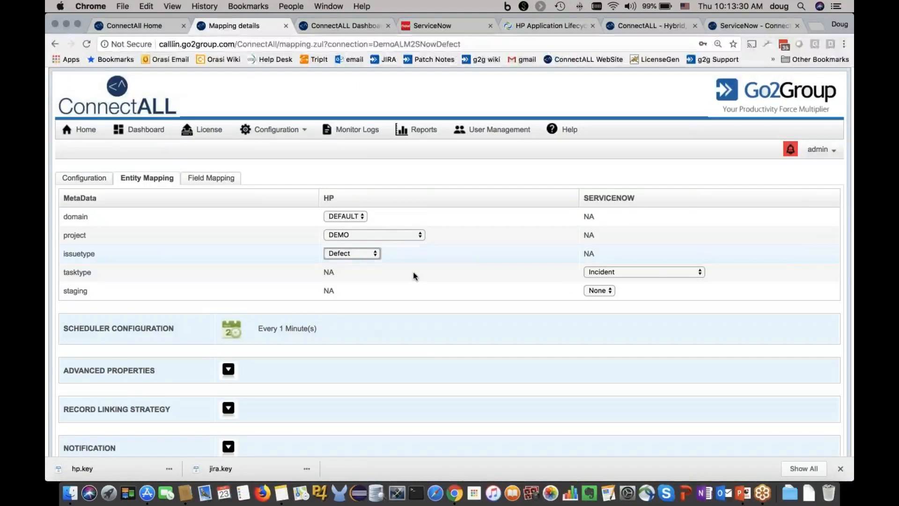
Look through the ServiceNow task types available for the entity mapping, keeping Incident selected
click(651, 270)
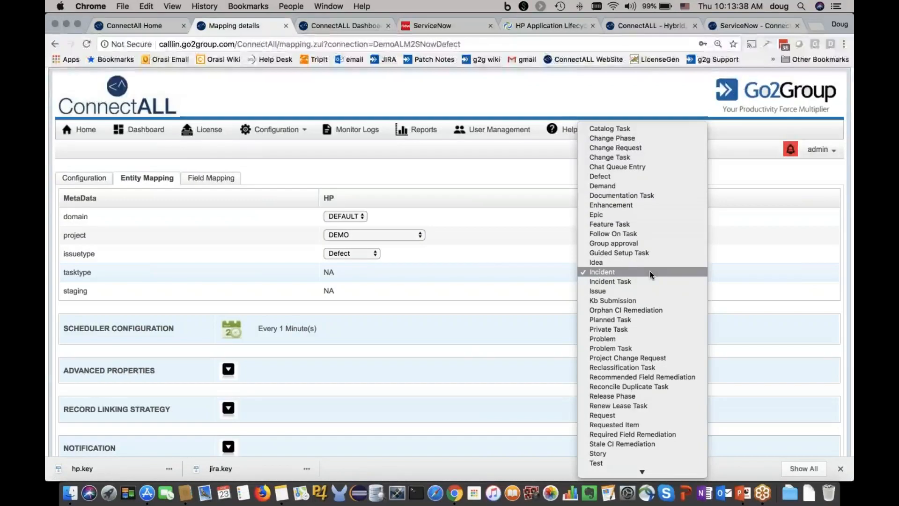
scroll(649, 274, down, 5)
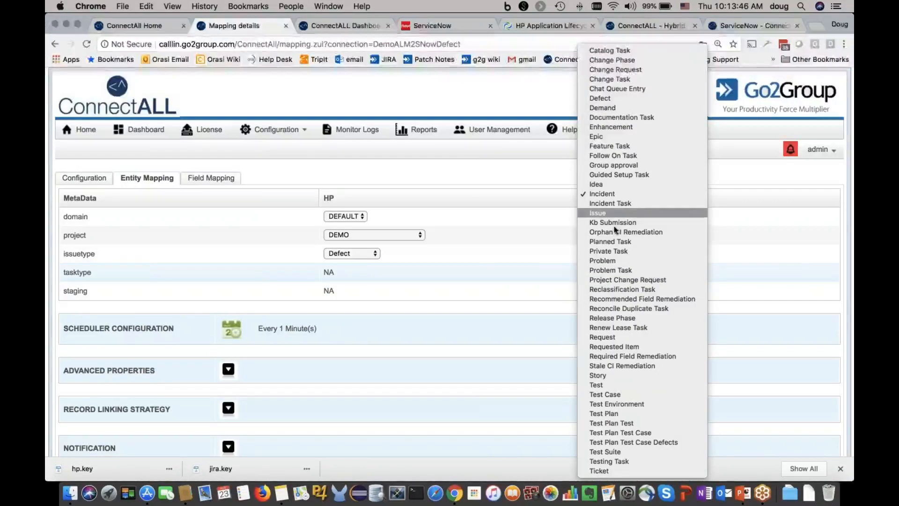
click(529, 255)
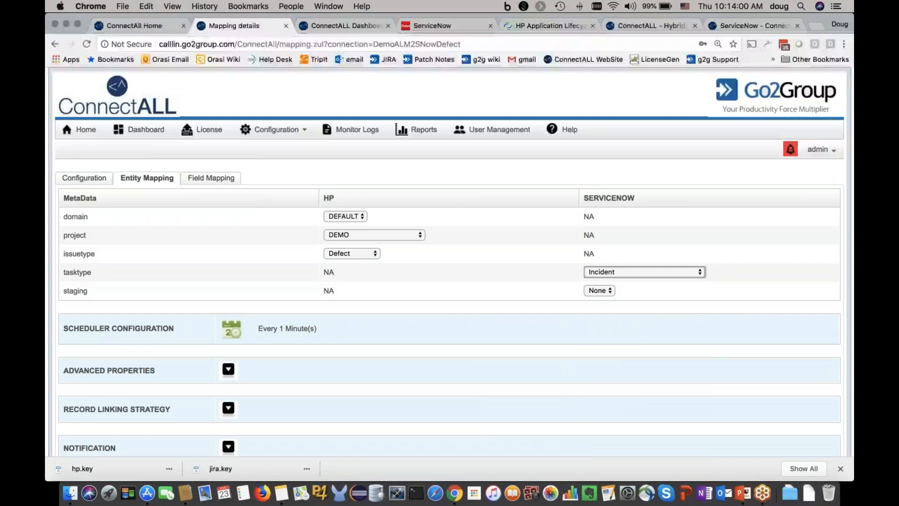
Expand the advanced properties of the entity mapping and review the attachment URL markup and sync user settings
click(227, 371)
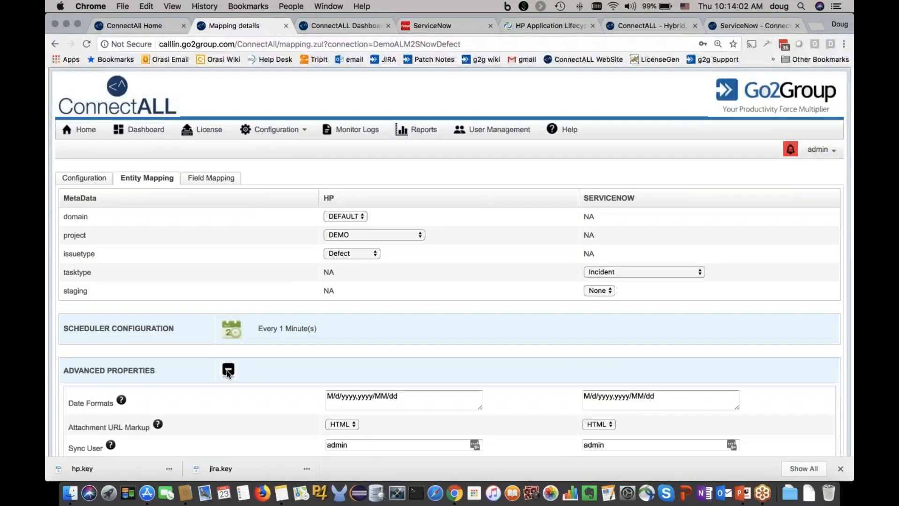
scroll(426, 309, down, 5)
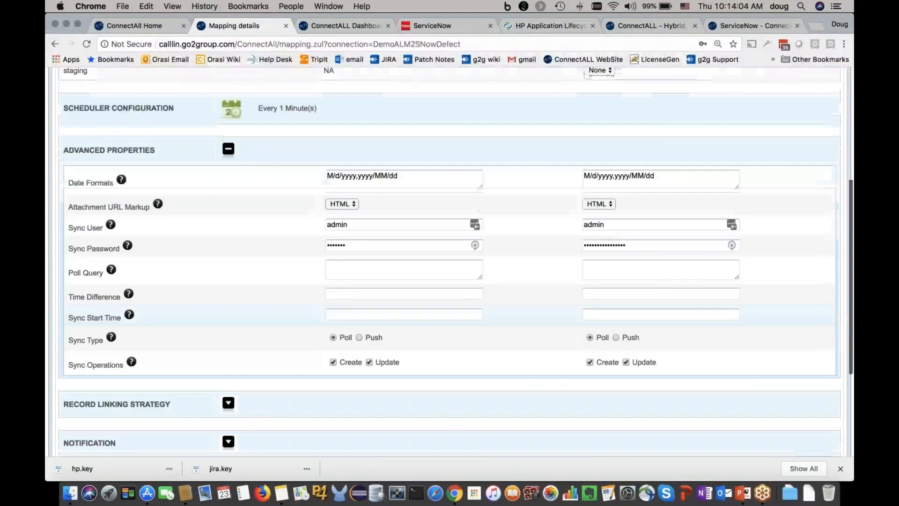
double_click(86, 209)
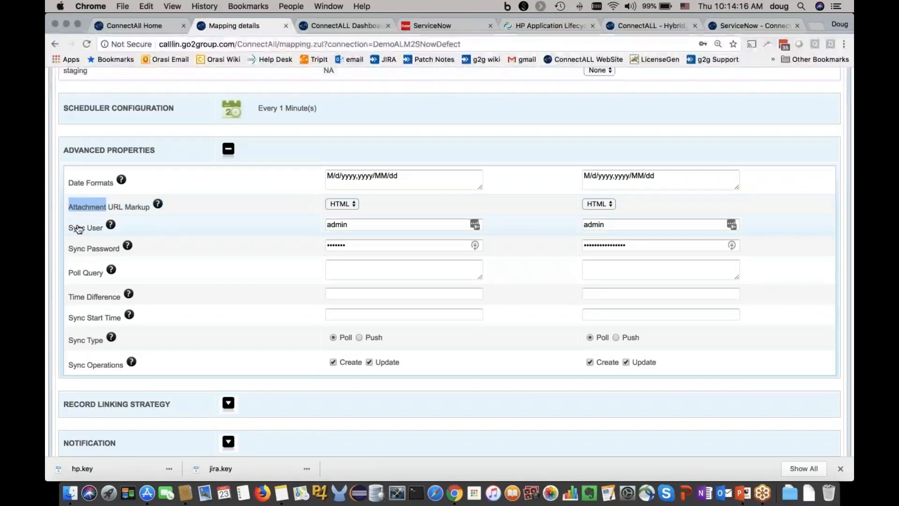
double_click(78, 228)
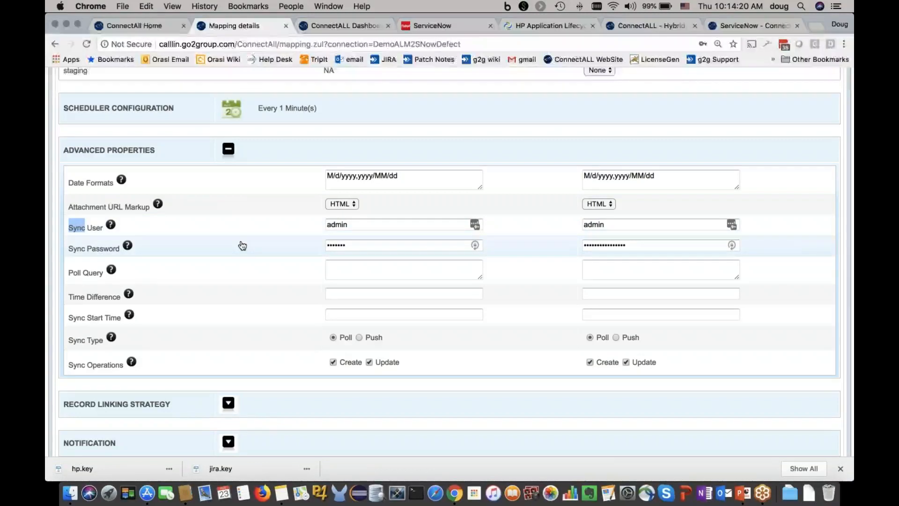
double_click(337, 225)
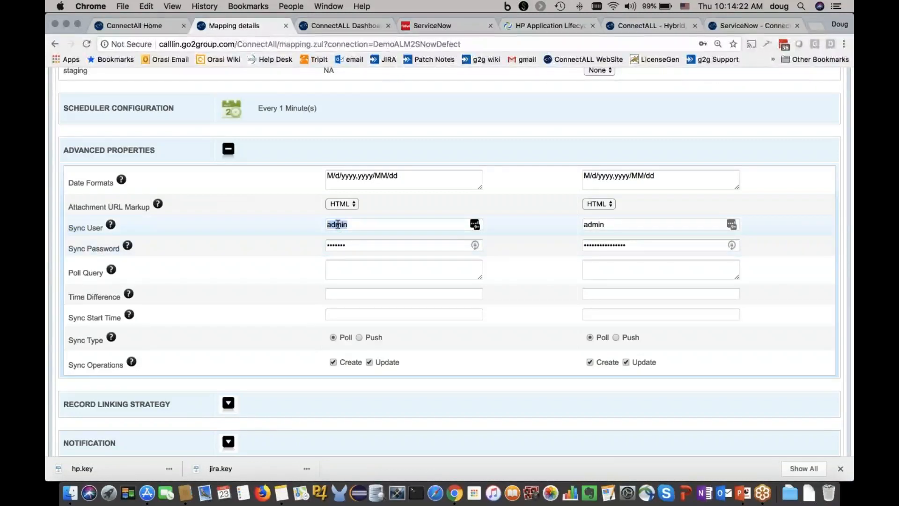
click(289, 239)
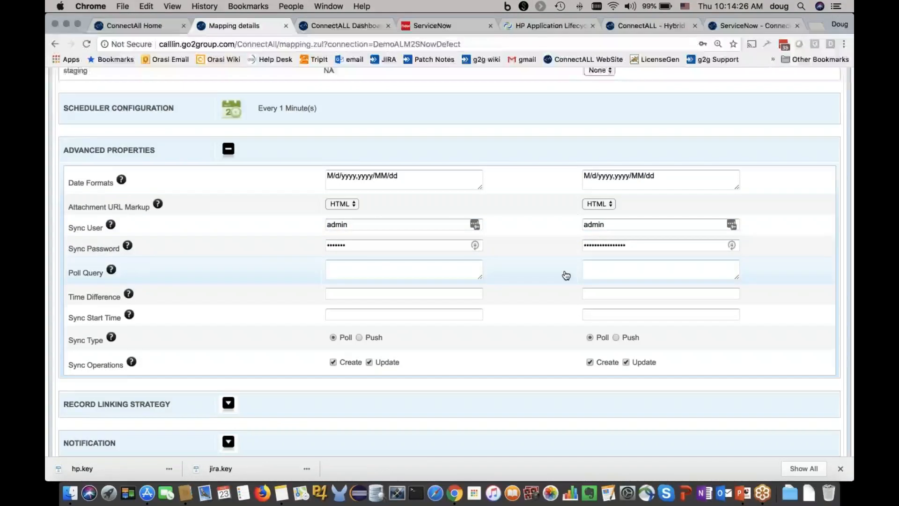
Set the ServiceNow poll query in the advanced properties to status=Triage
scroll(566, 275, up, 5)
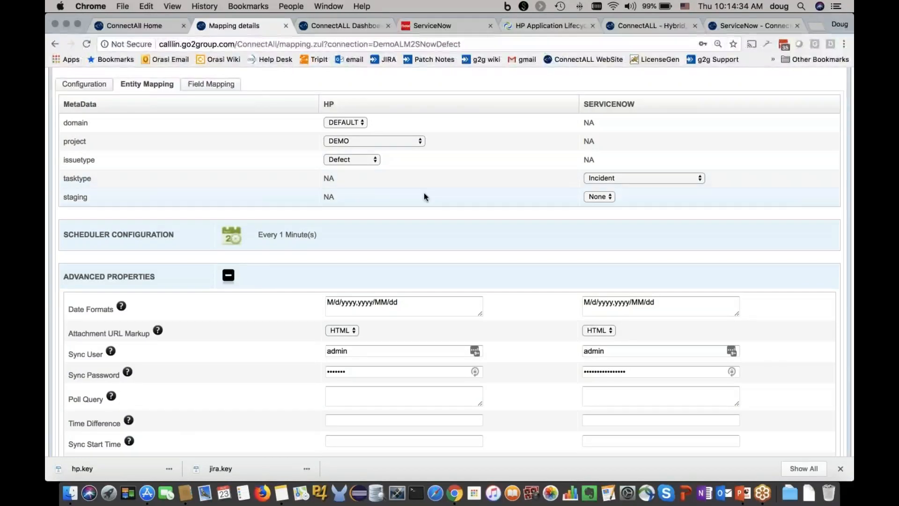
click(600, 395)
text(status)
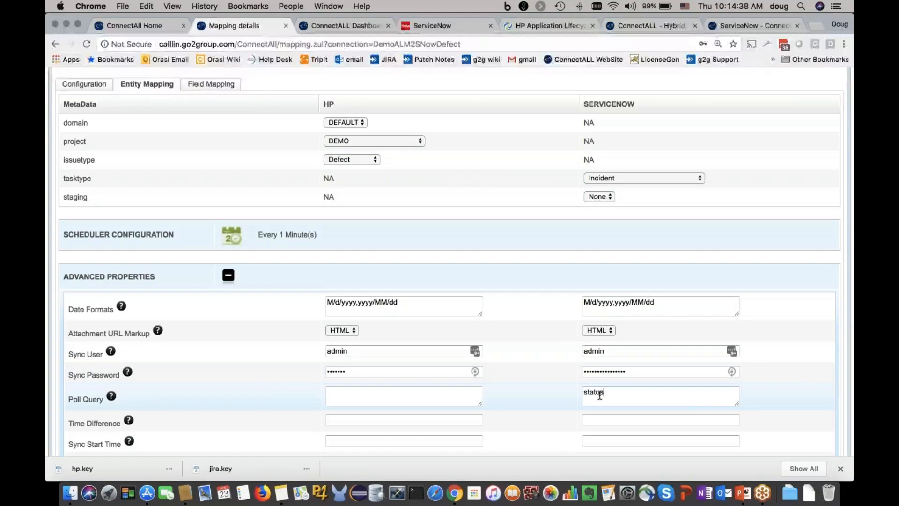
text(=)
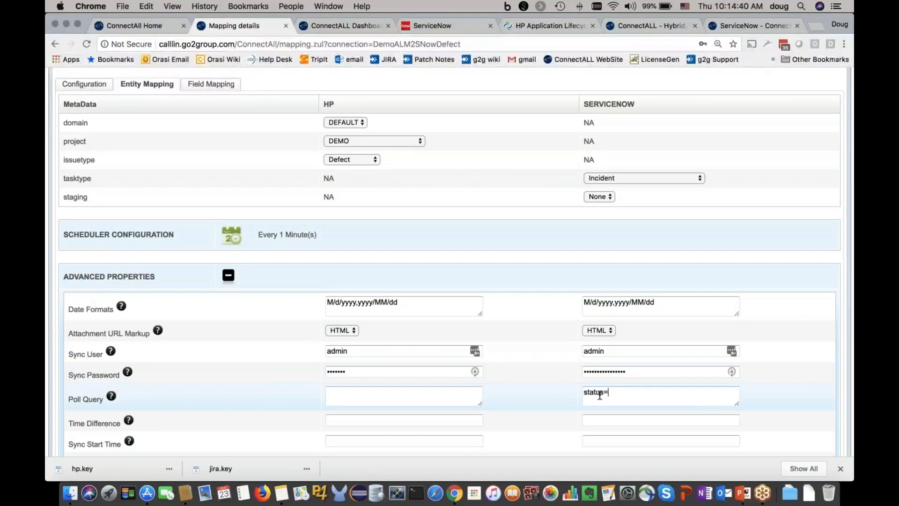
text(Griage)
key(BackSpace)
key(BackSpace)
key(BackSpace)
key(BackSpace)
key(BackSpace)
key(BackSpace)
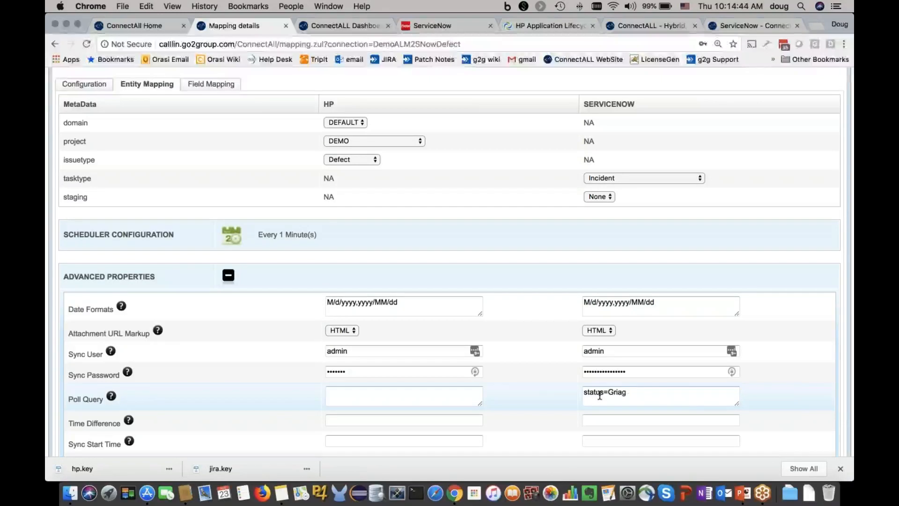
text(Triage)
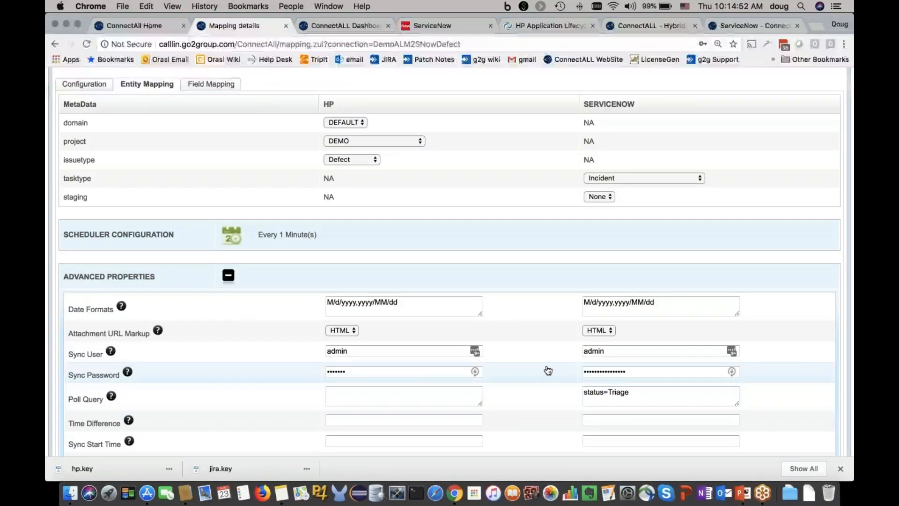
Set the HP sync type to Push and turn off the Update sync operation for ServiceNow
click(374, 394)
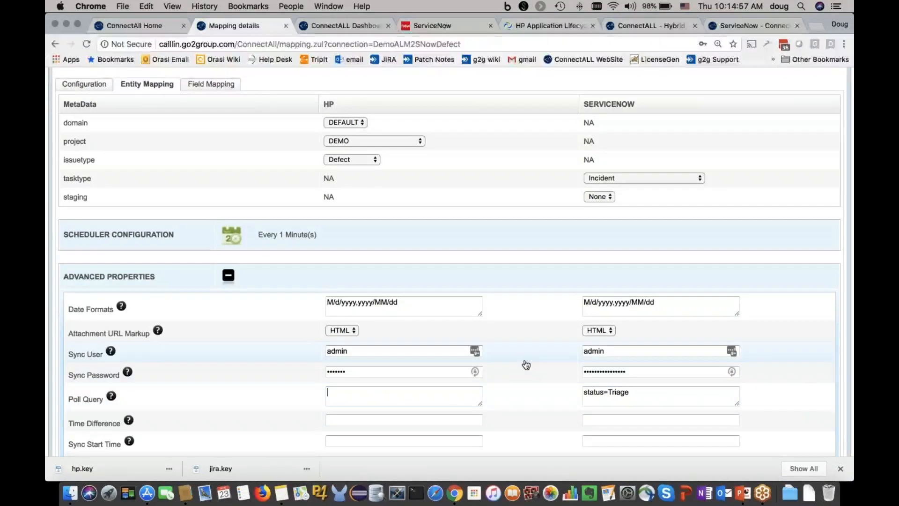
scroll(526, 365, down, 5)
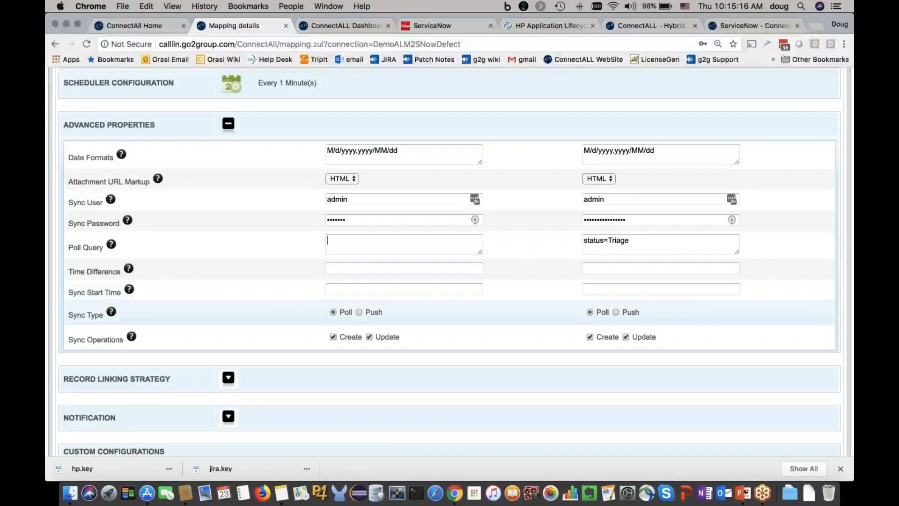
click(358, 312)
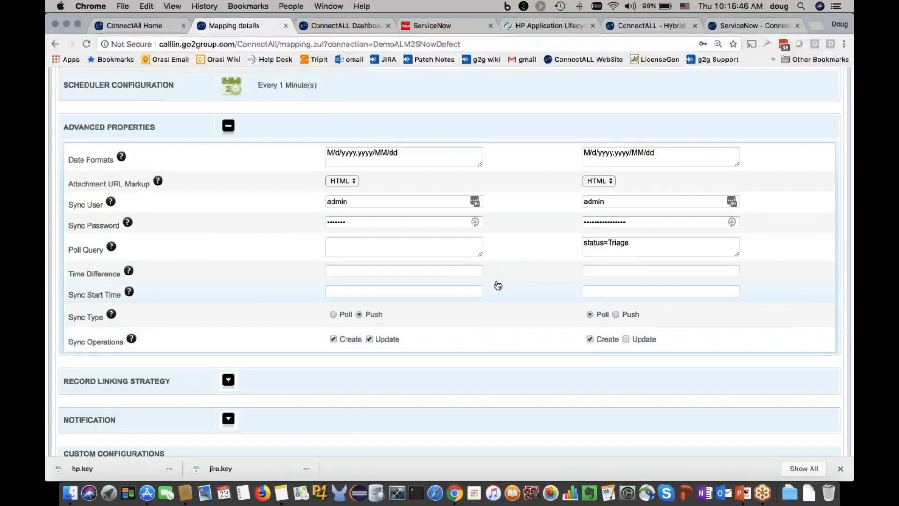
Open the field mapping and look through the available HP and ServiceNow fields, selecting Detected In Build and Approval history
scroll(496, 283, up, 5)
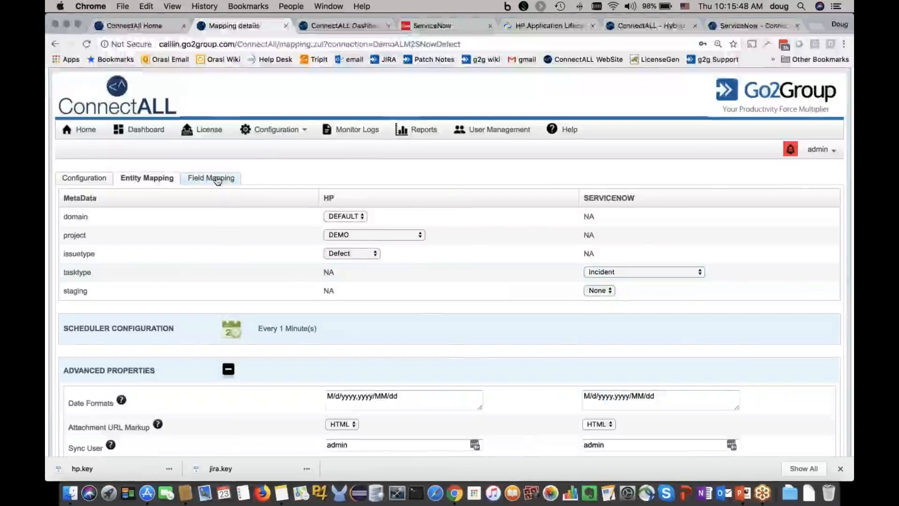
click(216, 181)
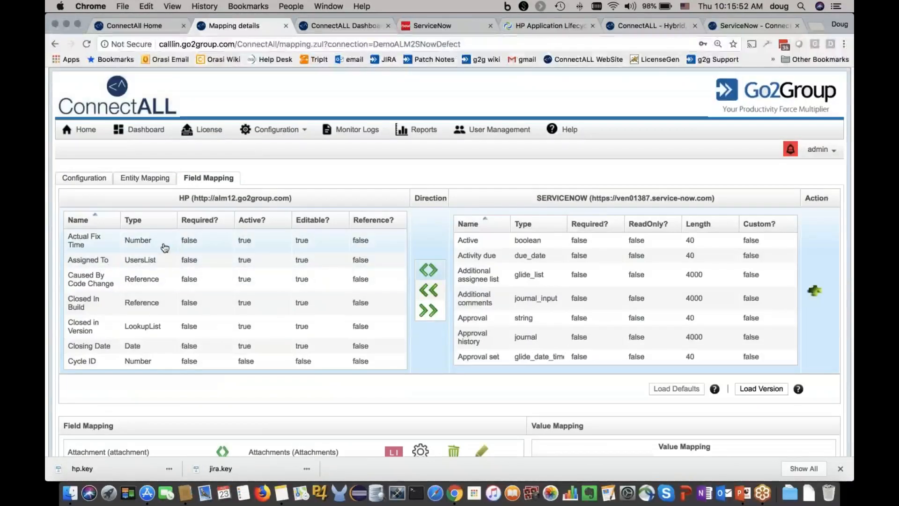
scroll(165, 247, down, 6)
scroll(164, 248, down, 5)
scroll(161, 249, up, 10)
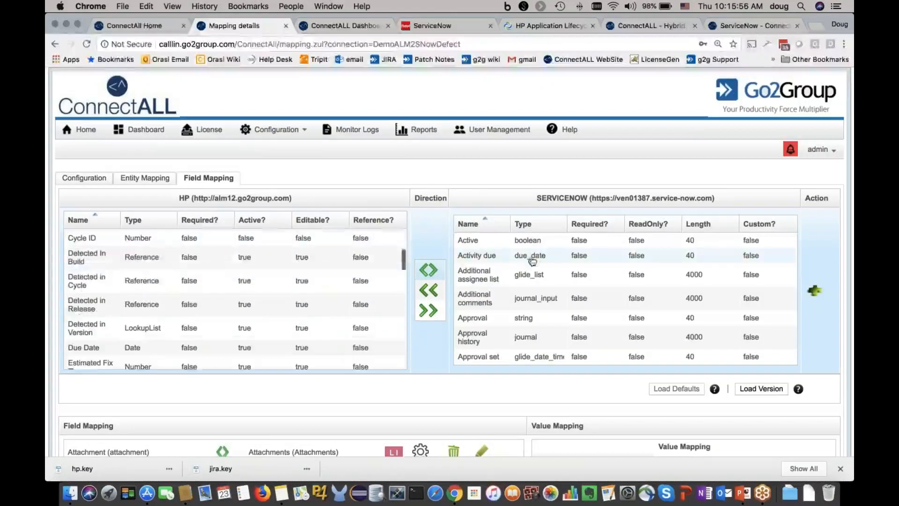
scroll(532, 261, down, 10)
scroll(535, 263, up, 8)
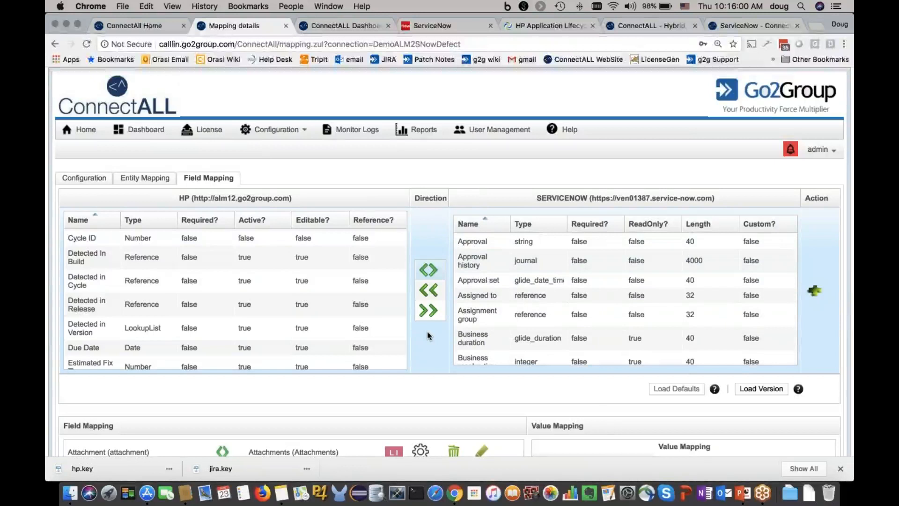
click(93, 256)
click(470, 266)
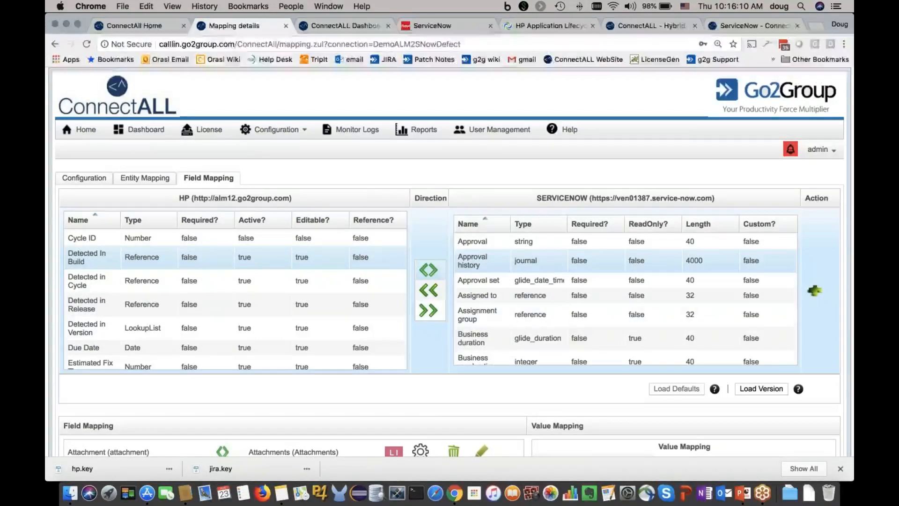
Look at the conflict management strategies available for the Description field mapping and leave without saving
scroll(394, 412, down, 5)
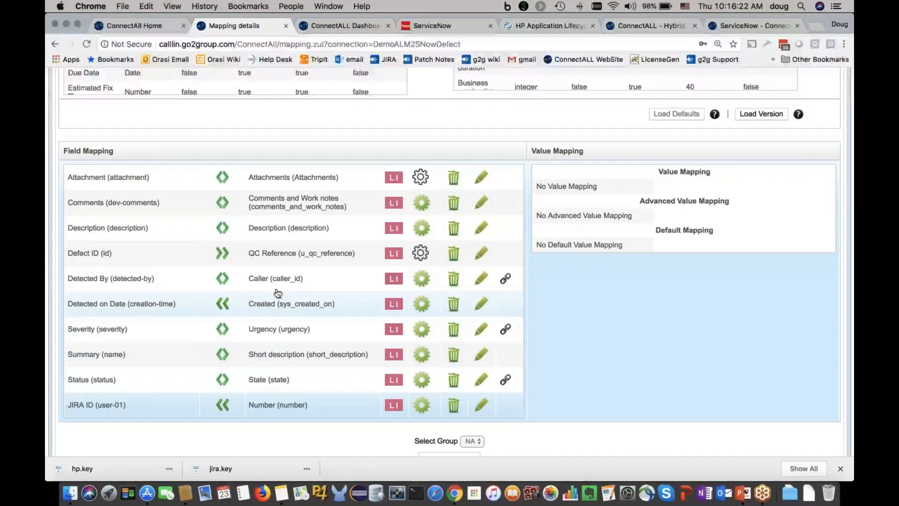
click(391, 230)
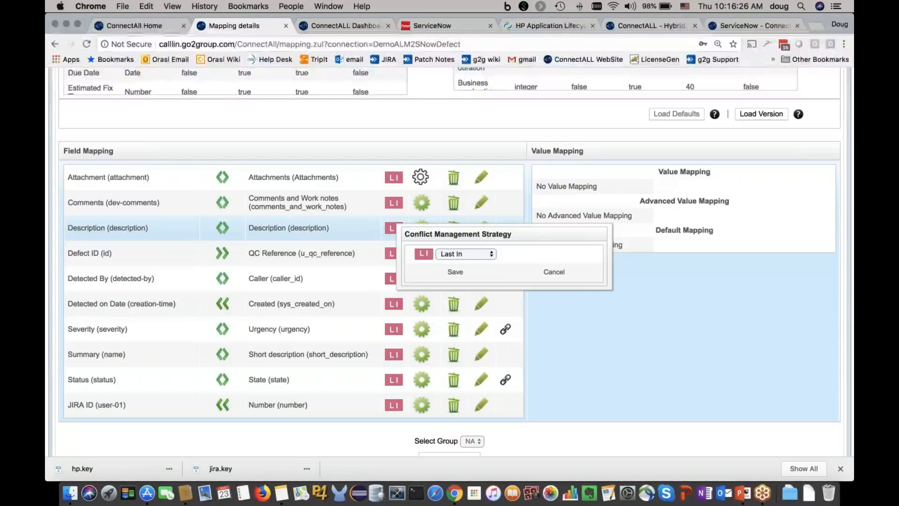
click(471, 253)
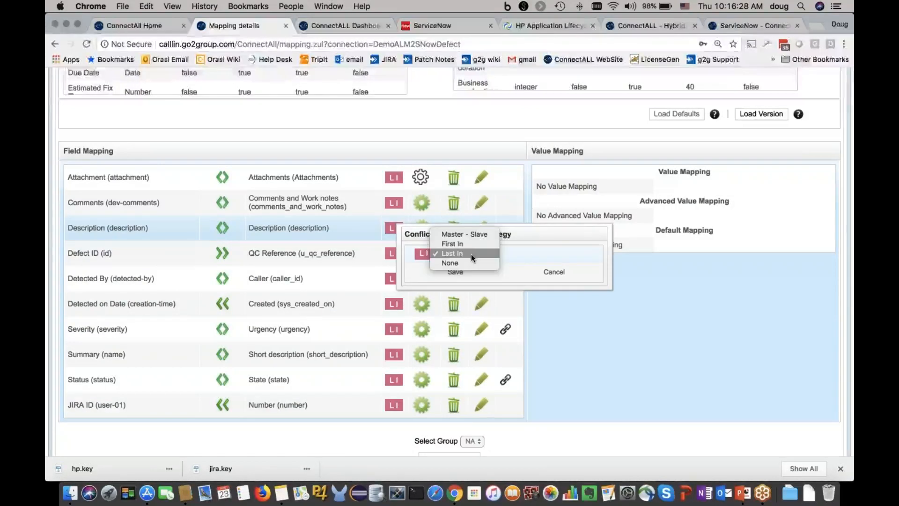
click(554, 272)
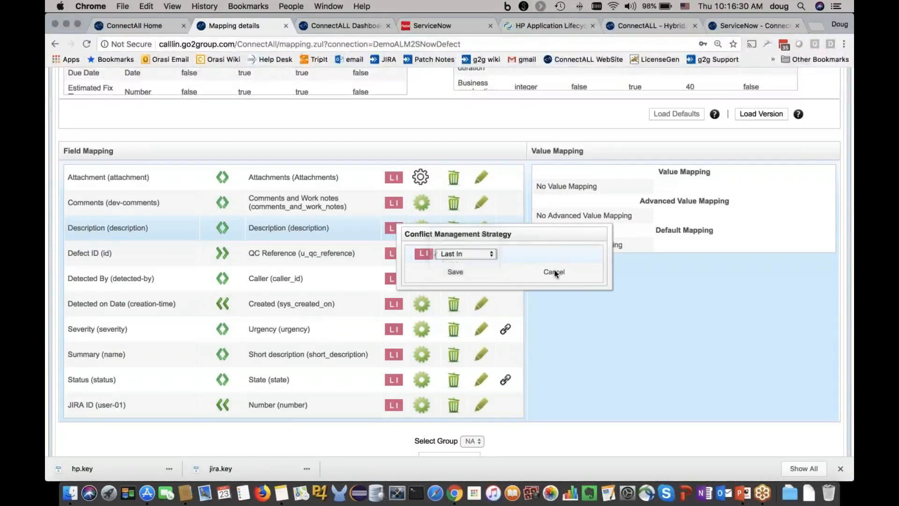
click(554, 272)
Review the HP data types available in the Description mapping's field configuration, keeping Memo and cancelling the dialog
click(425, 228)
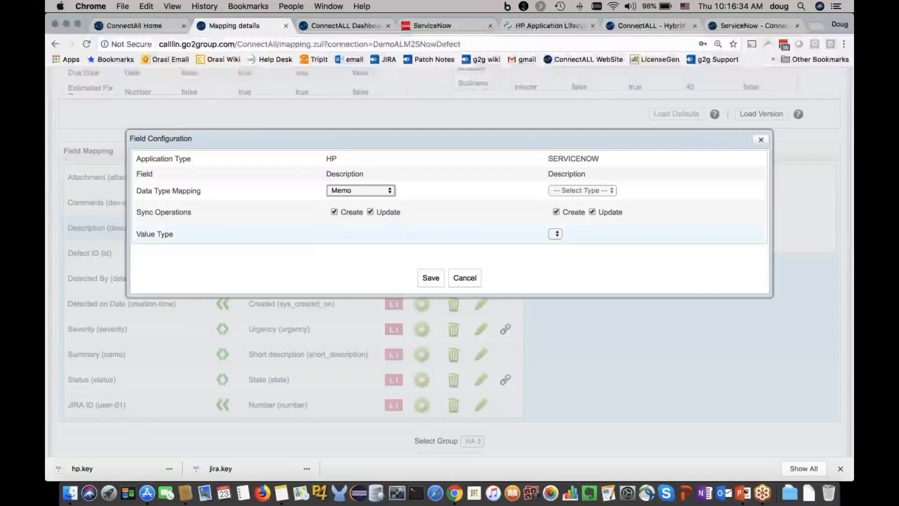
click(364, 191)
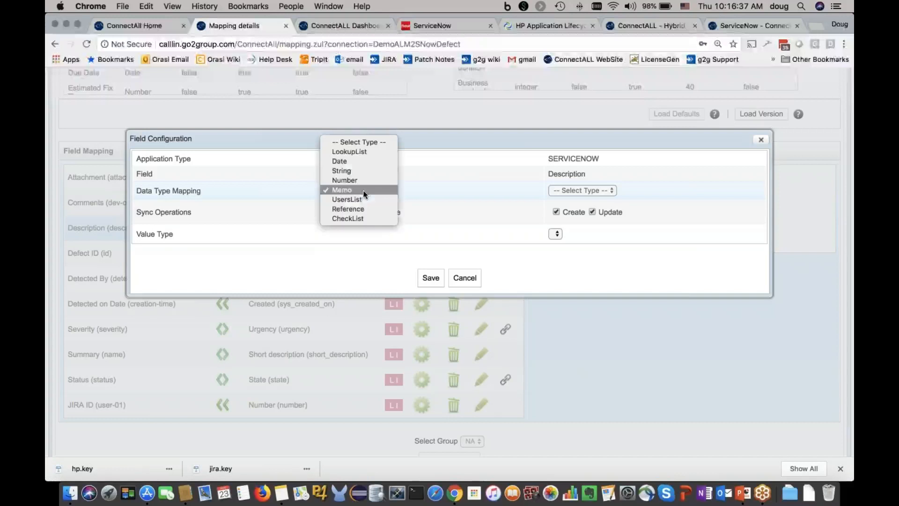
click(463, 213)
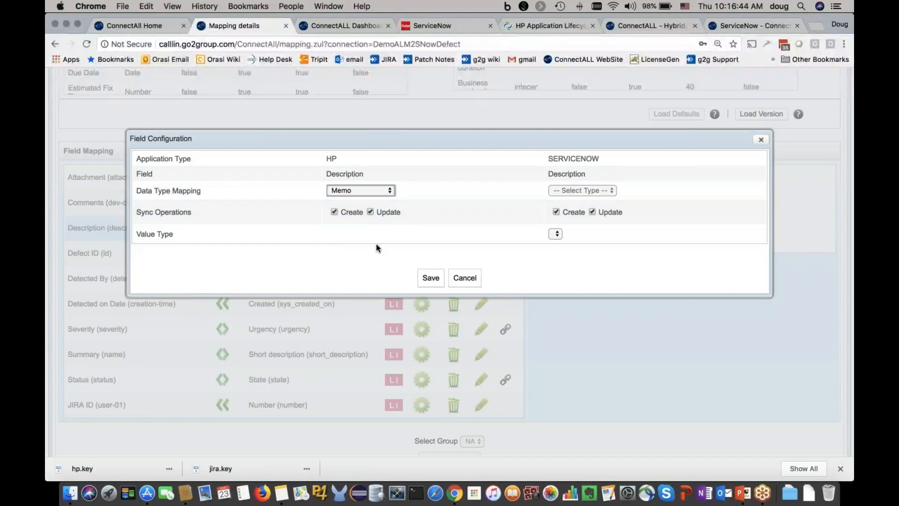
click(467, 279)
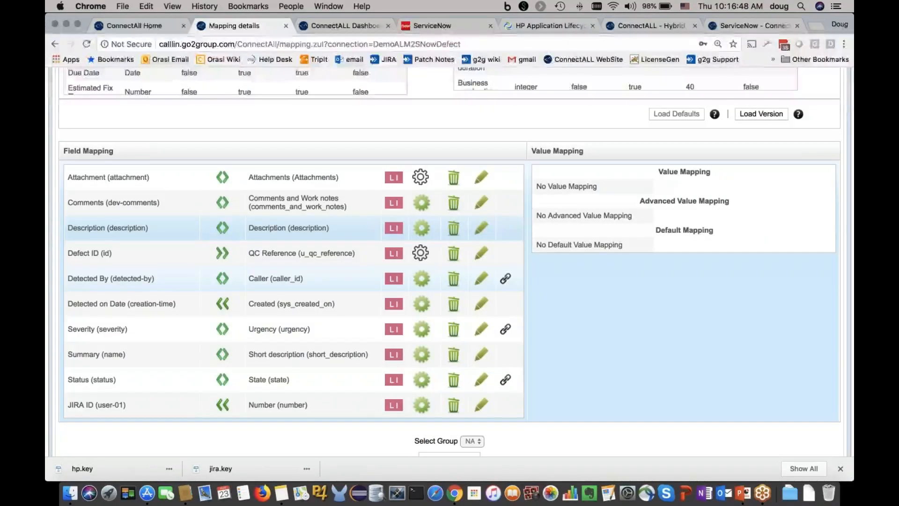
Show the value mapping between Severity and Urgency and bring up the save options for the field mapping
click(505, 329)
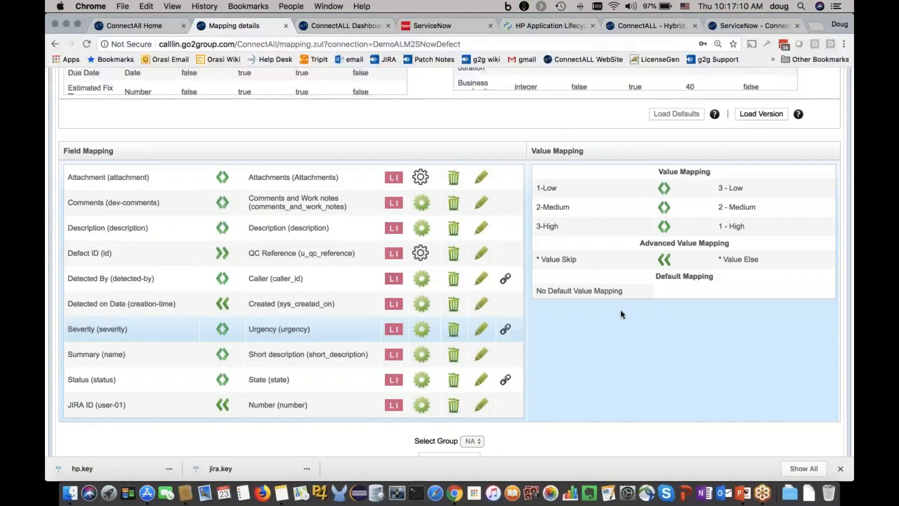
scroll(605, 316, down, 3)
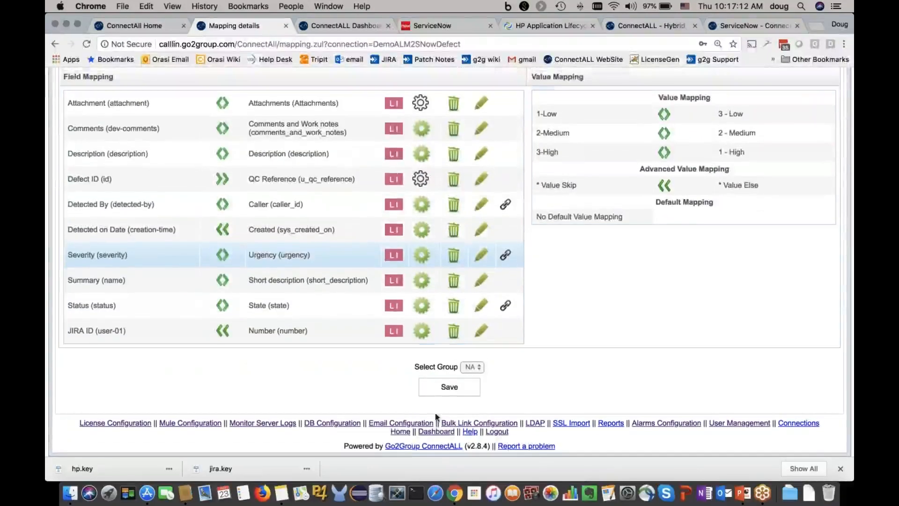
click(451, 386)
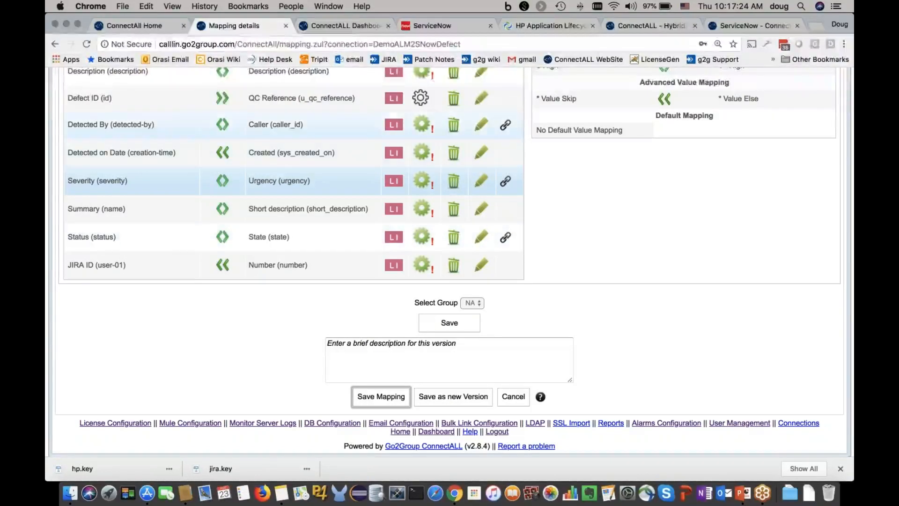
Switch to the ConnectALL dashboard and examine the activity area and the scheduled links with their sync controls
click(349, 25)
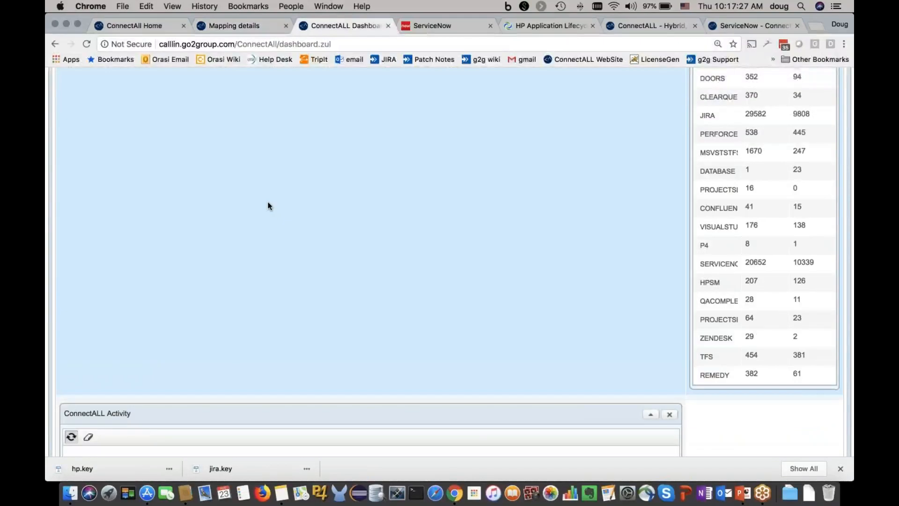
scroll(162, 227, down, 5)
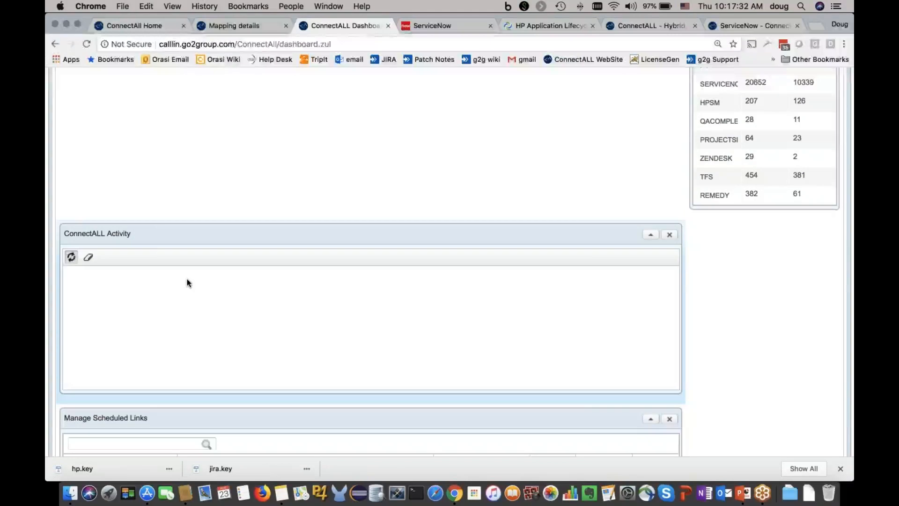
scroll(188, 281, down, 5)
scroll(187, 279, down, 1)
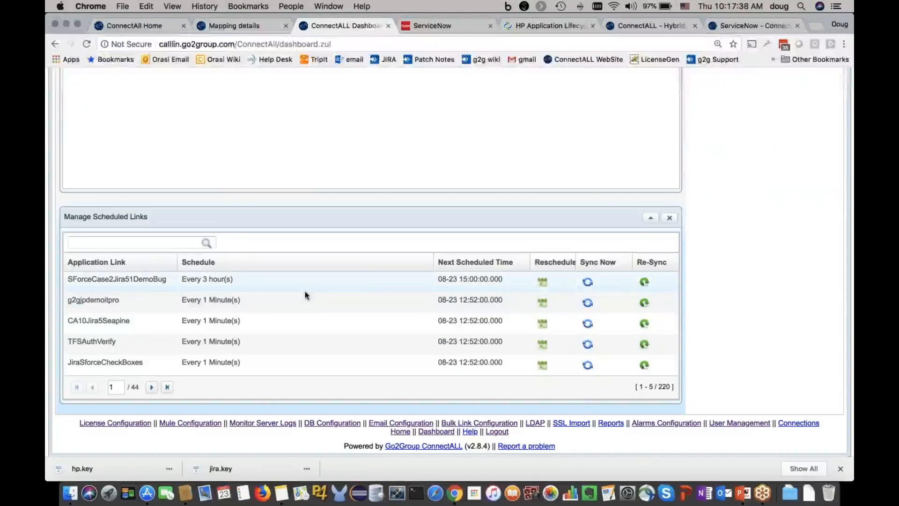
click(588, 282)
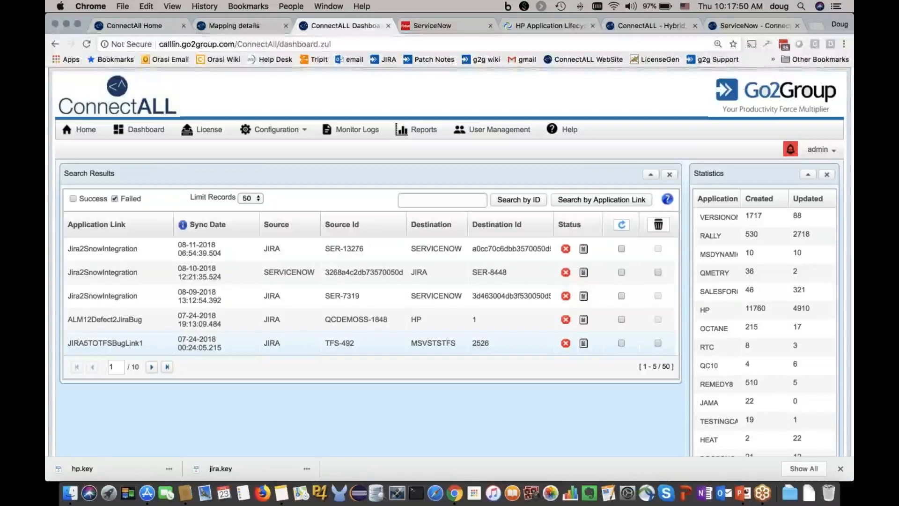
Read the error details of the latest failed Jira2SnowIntegration sync, and search by application link with successful records included
click(583, 249)
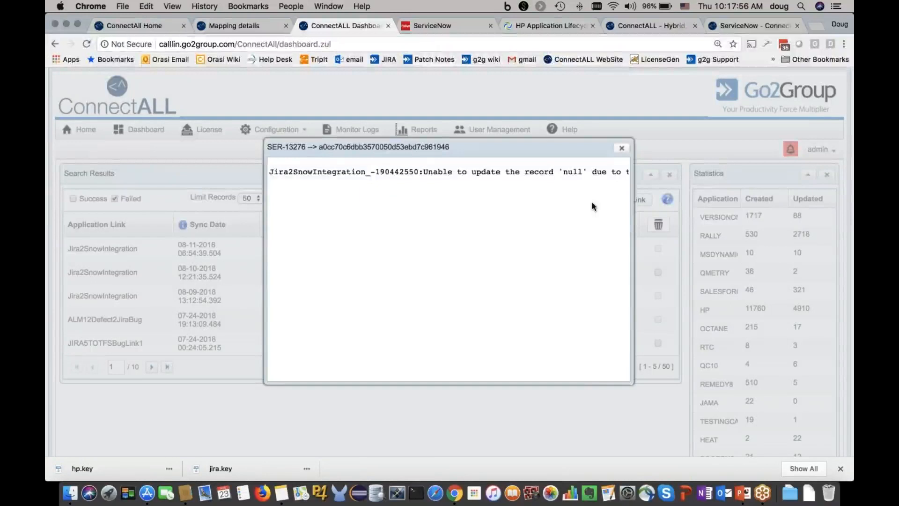
click(621, 148)
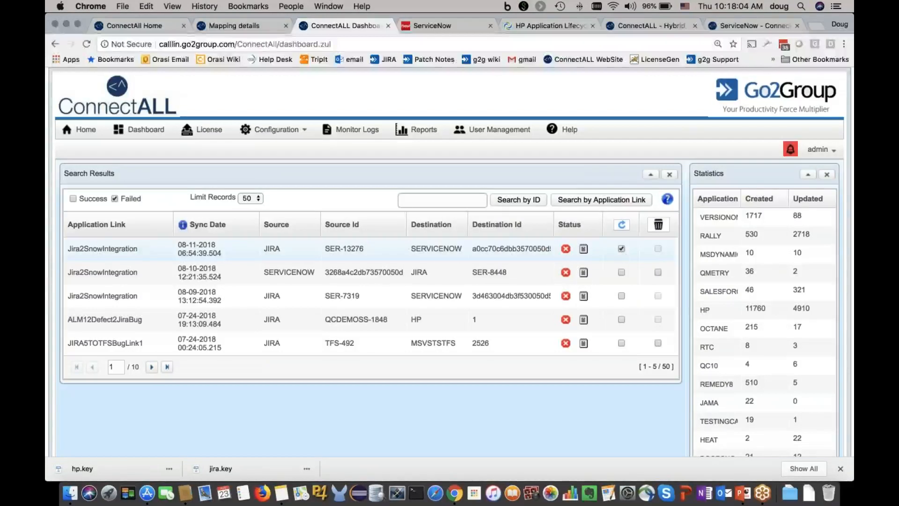
click(73, 198)
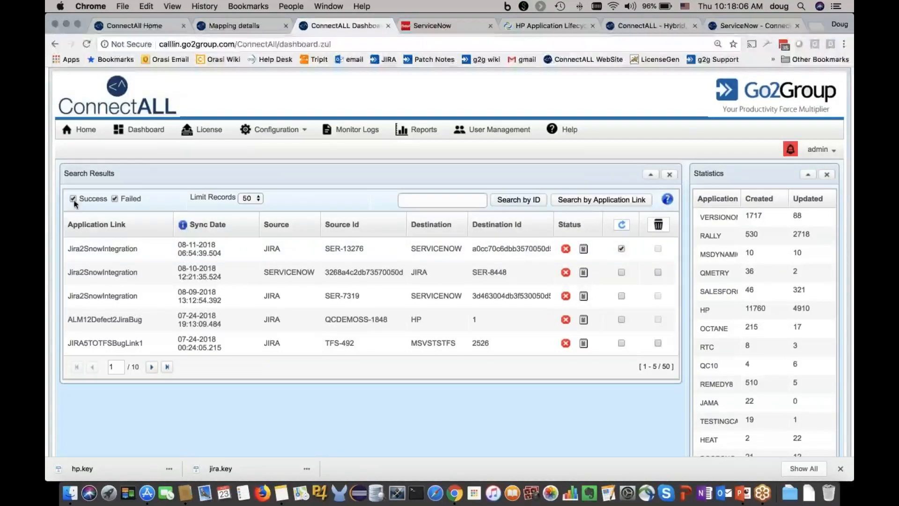
click(588, 204)
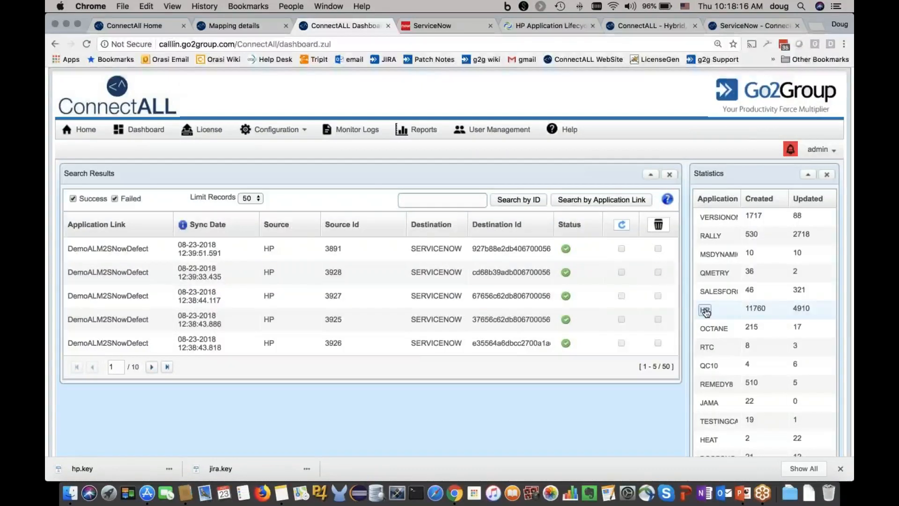
View the HP statistics chart, close it and open the alarms configuration page
click(705, 310)
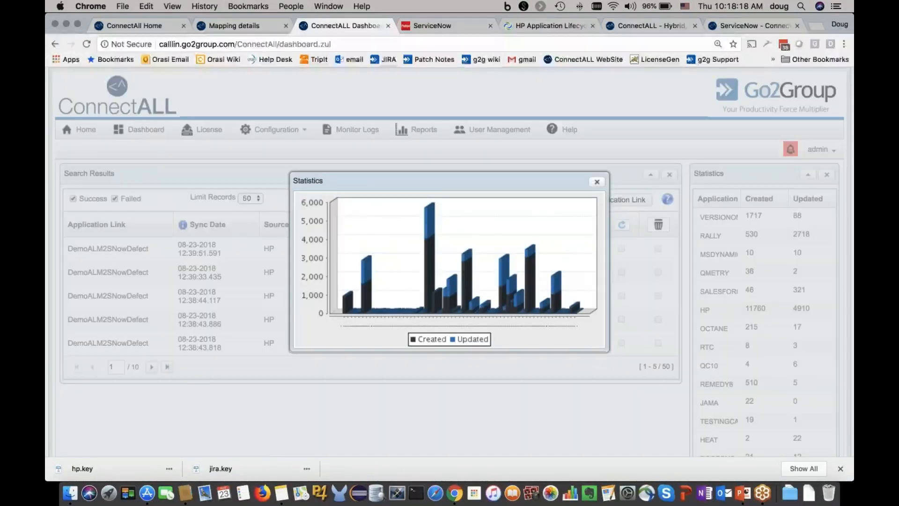
click(596, 182)
scroll(449, 262, down, 10)
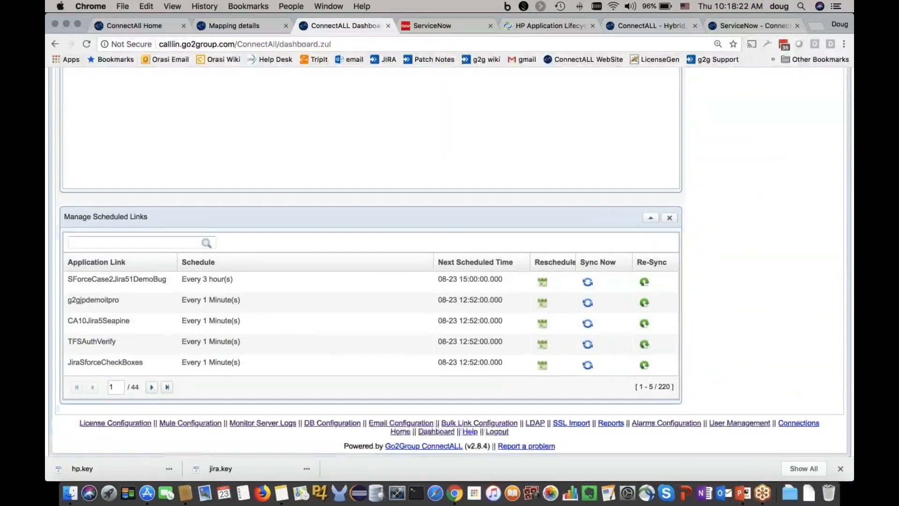
click(665, 423)
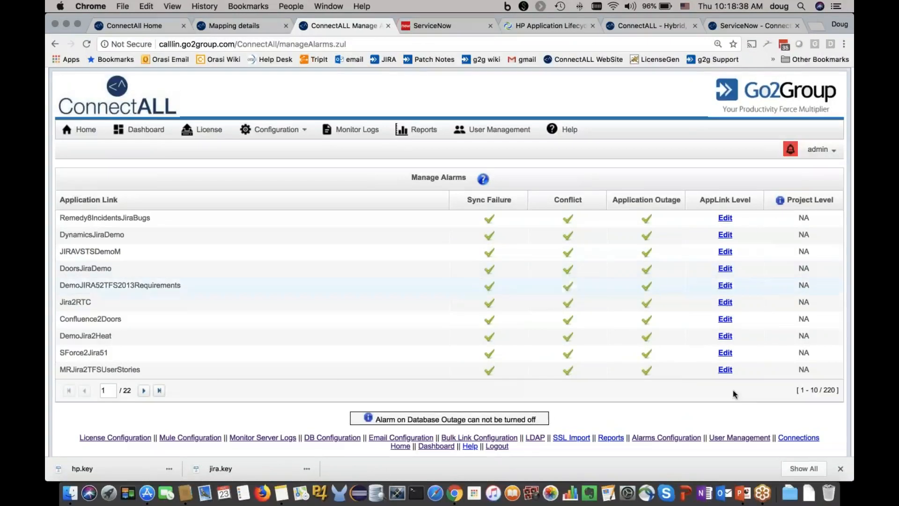
Review the user list and add-user form in user management, and open the LDAP configuration
click(737, 438)
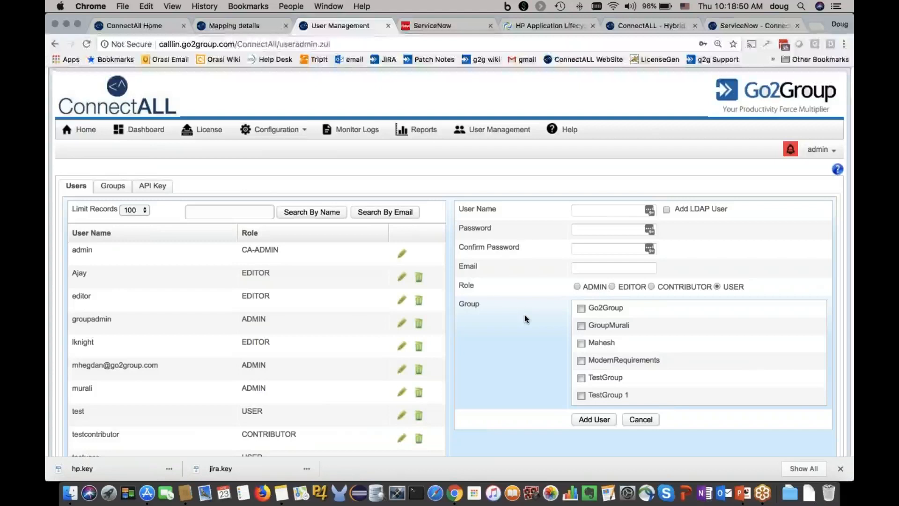
scroll(524, 314, down, 3)
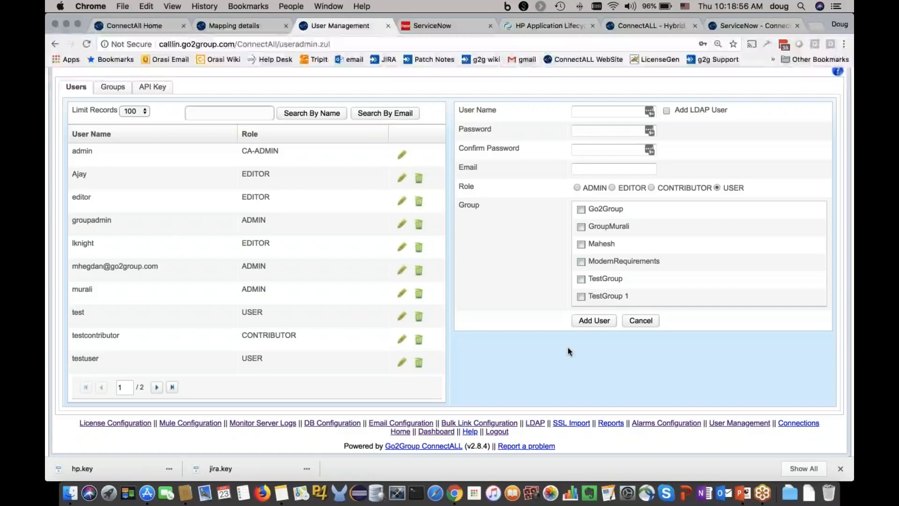
click(535, 423)
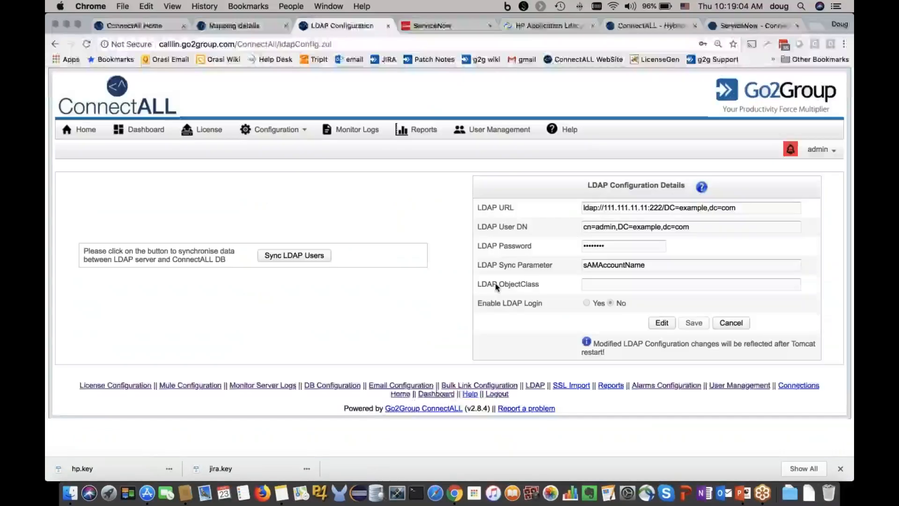
View the email (SMTP) configuration, and check the available database types in the database configuration without changing the selection
click(381, 387)
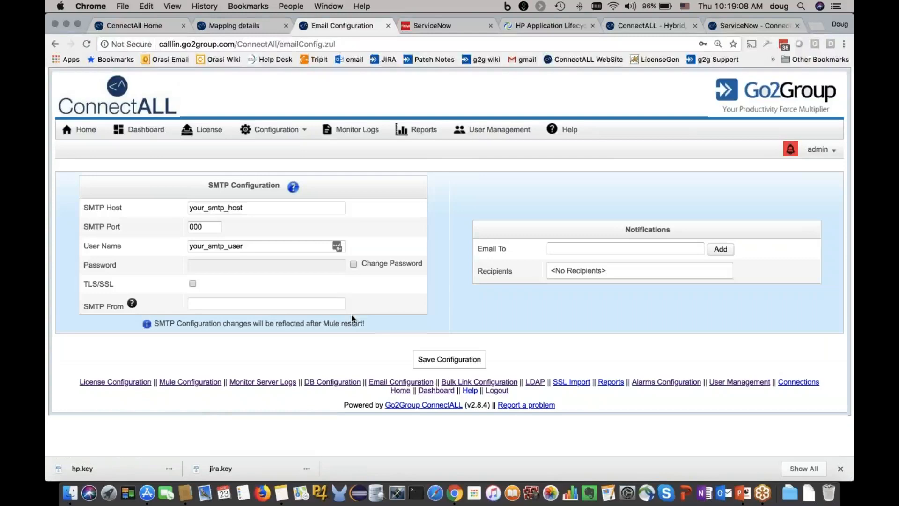
click(321, 383)
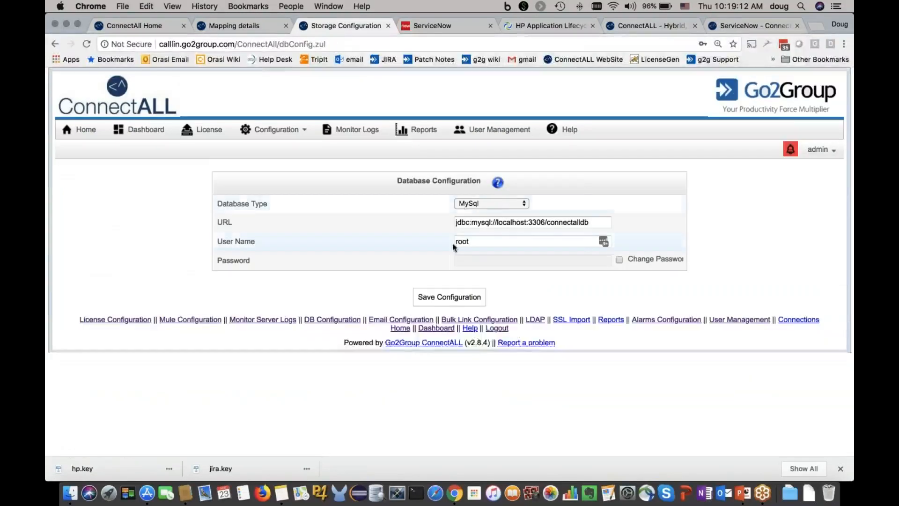
click(498, 205)
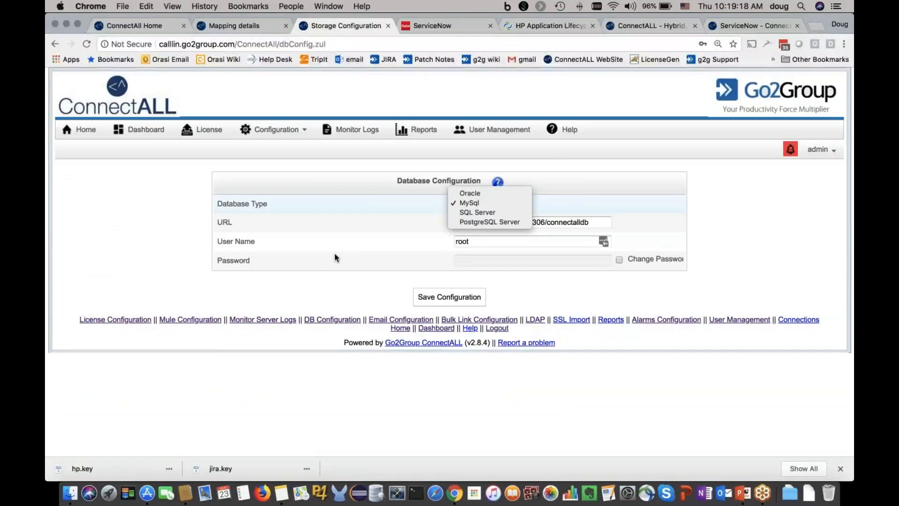
click(316, 263)
View the Mule configuration URL page and the license configuration page
click(200, 321)
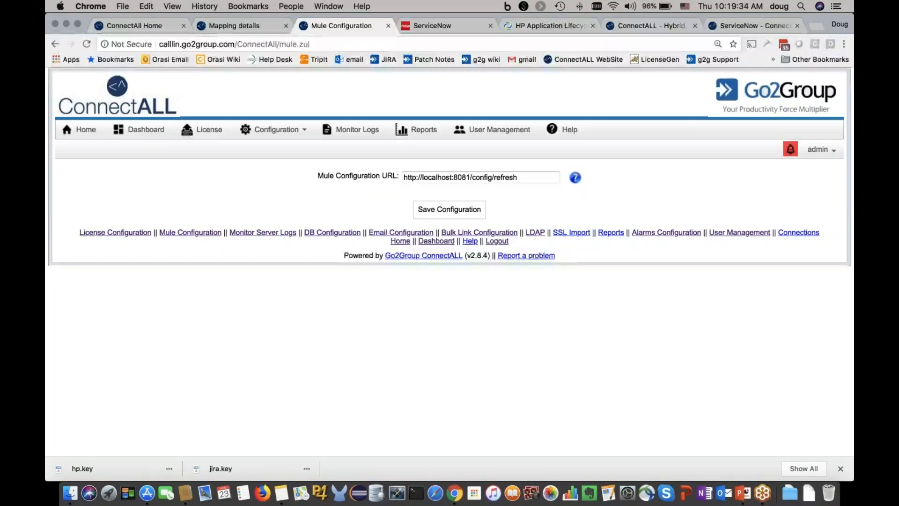
click(210, 132)
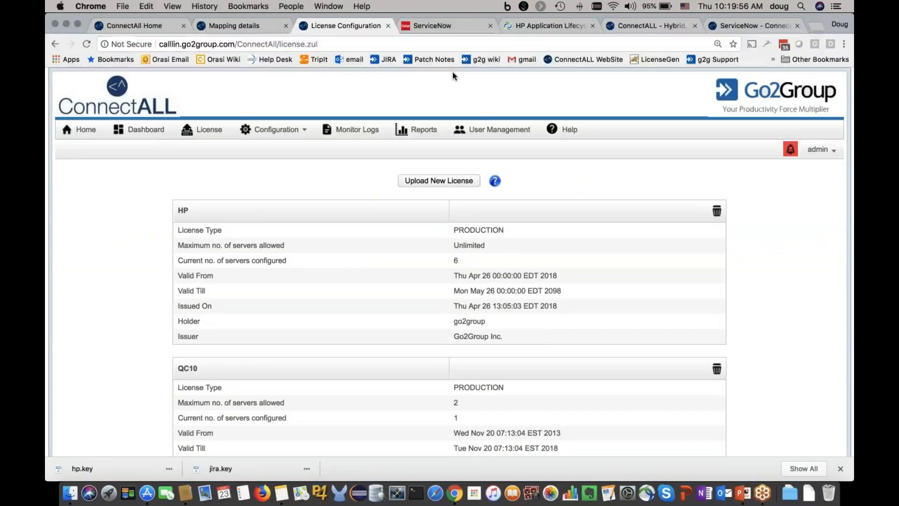
Show the resources on the ConnectALL website, and browse the ServiceNow adapter documentation and user guide topics in its wiki
click(652, 26)
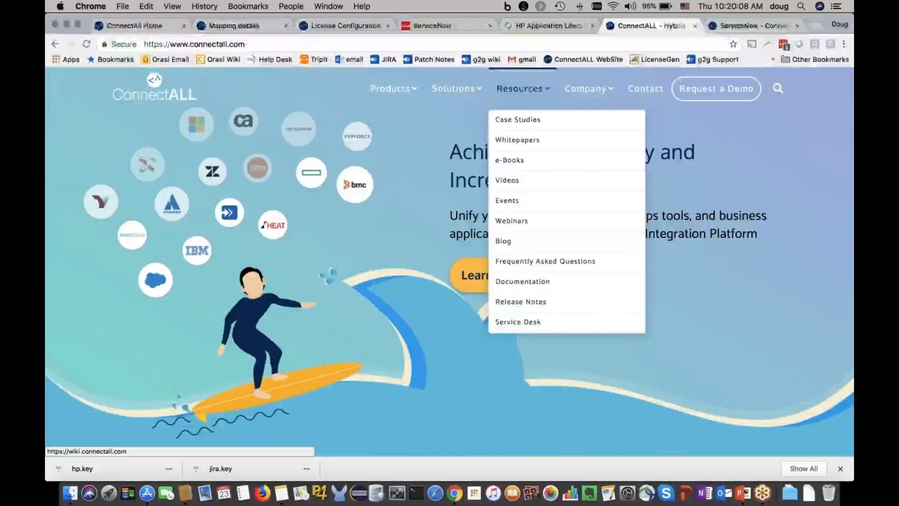
click(740, 27)
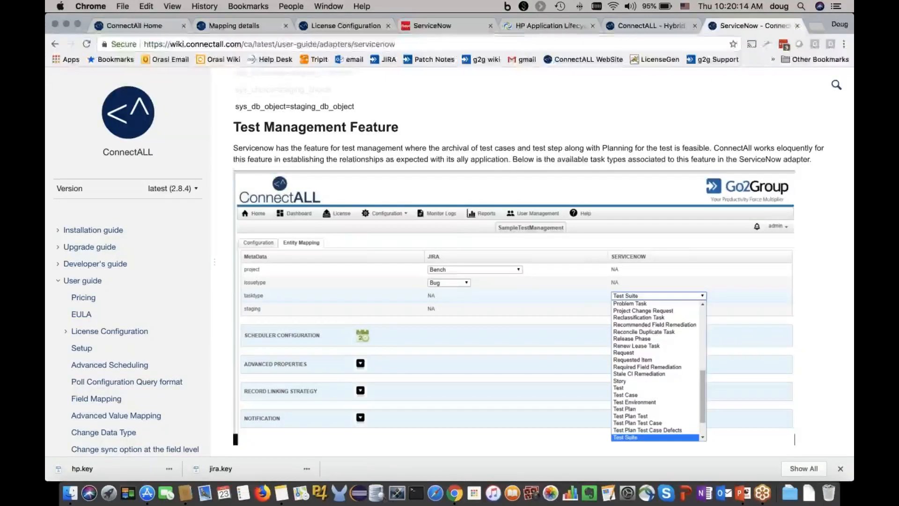
scroll(453, 230, down, 10)
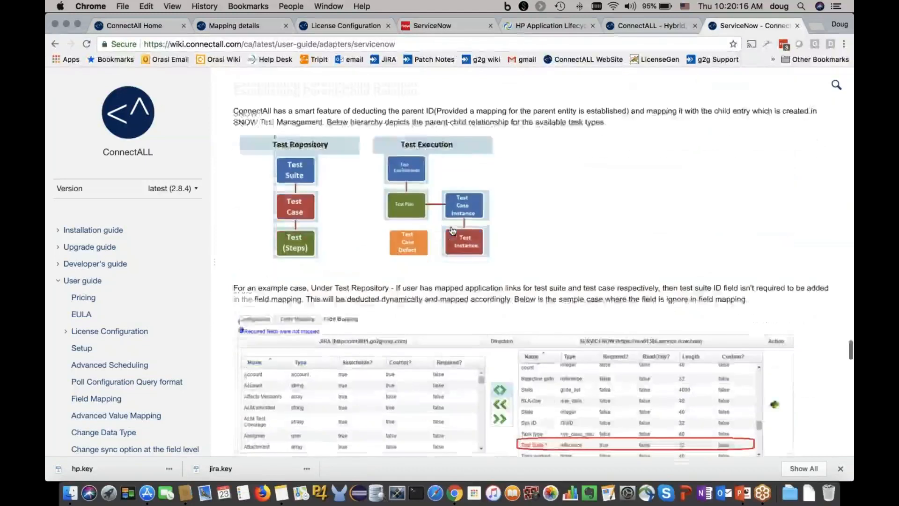
scroll(453, 230, up, 10)
scroll(452, 230, up, 15)
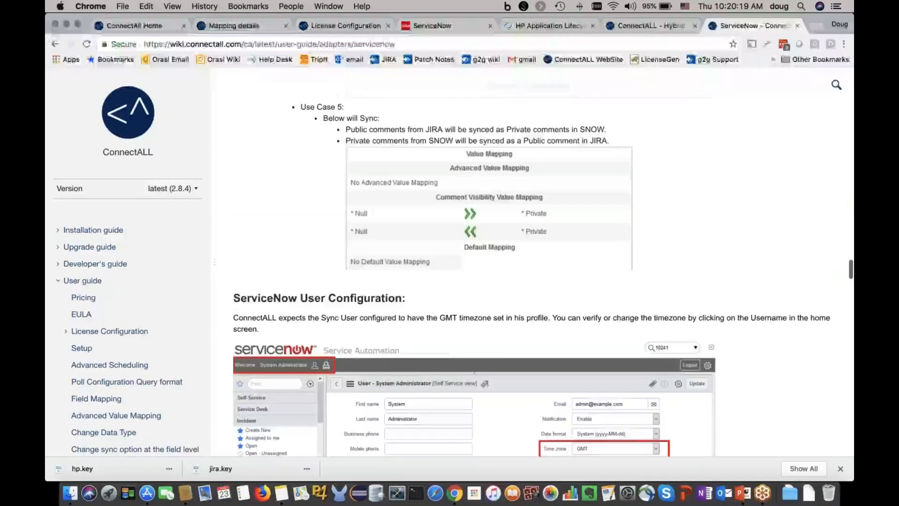
scroll(452, 231, up, 15)
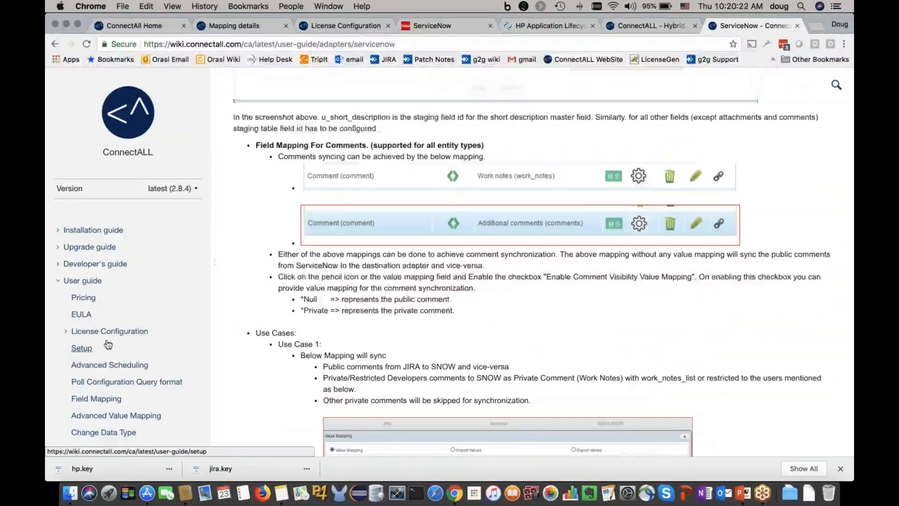
scroll(108, 344, down, 10)
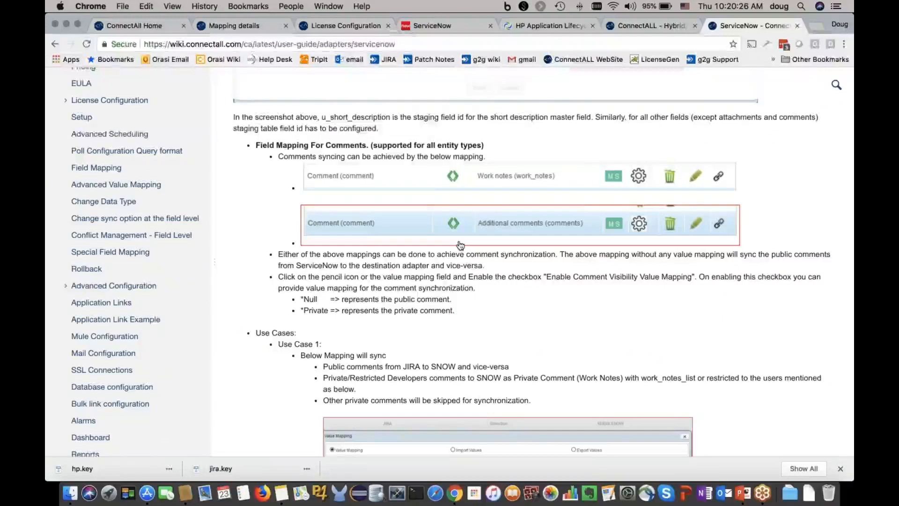
scroll(130, 260, up, 10)
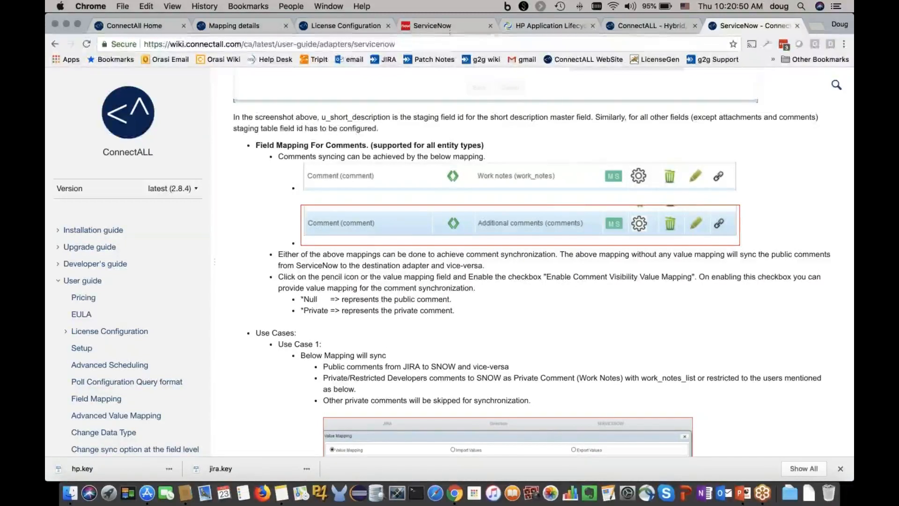
Switch to ServiceNow, review the "a test for doug" incident's details and notes, and highlight its QC Reference value
click(447, 26)
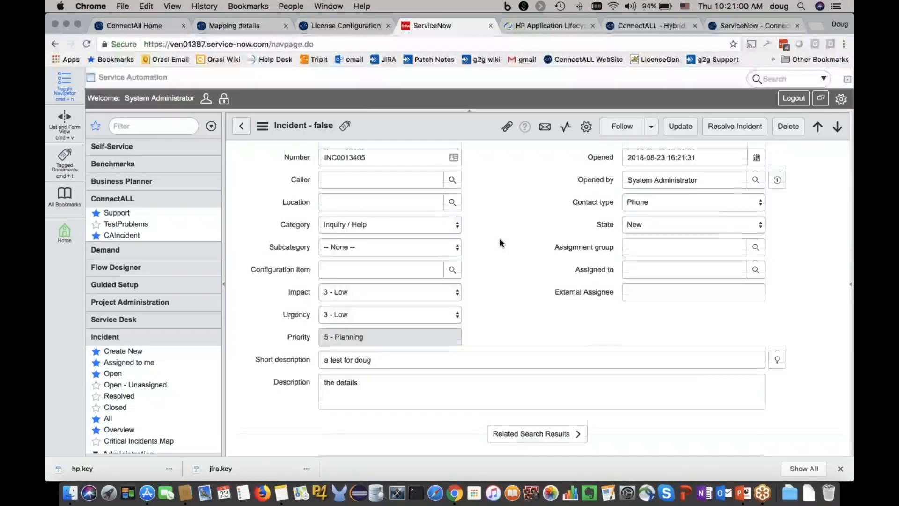
scroll(499, 238, down, 5)
scroll(499, 239, down, 7)
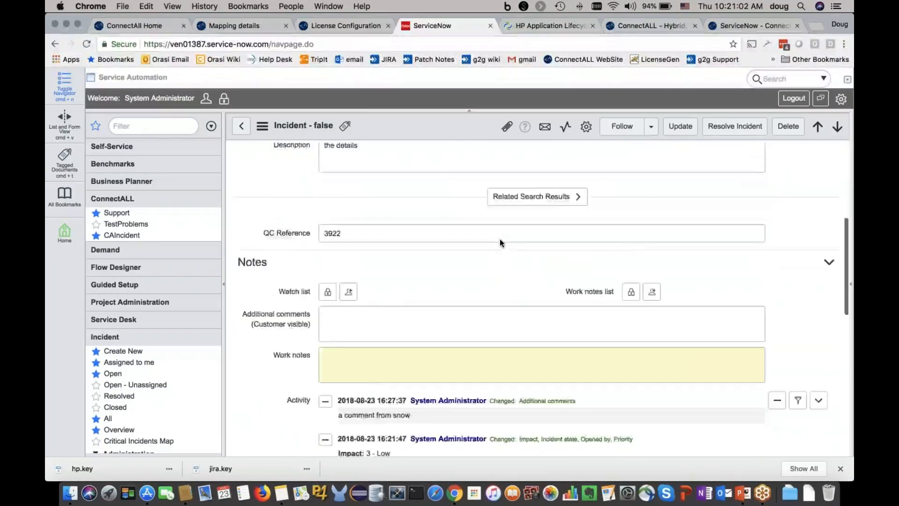
scroll(503, 202, up, 10)
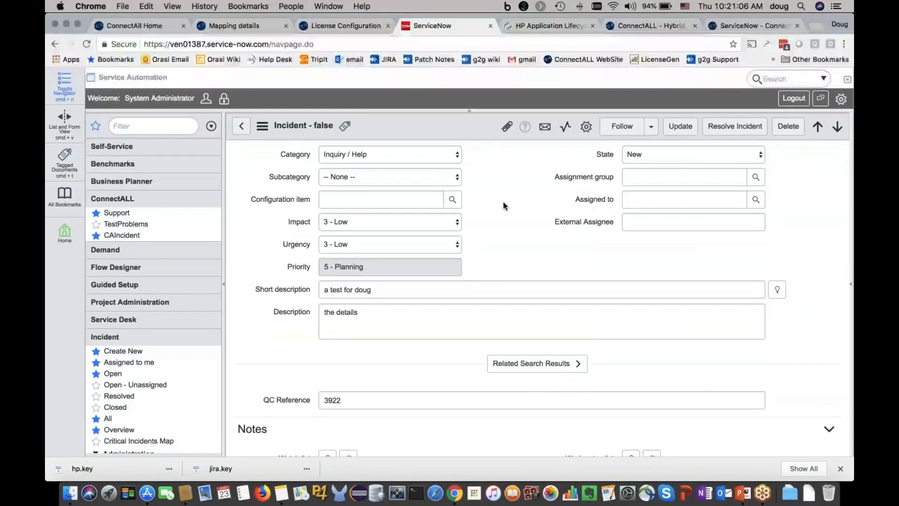
scroll(502, 201, down, 6)
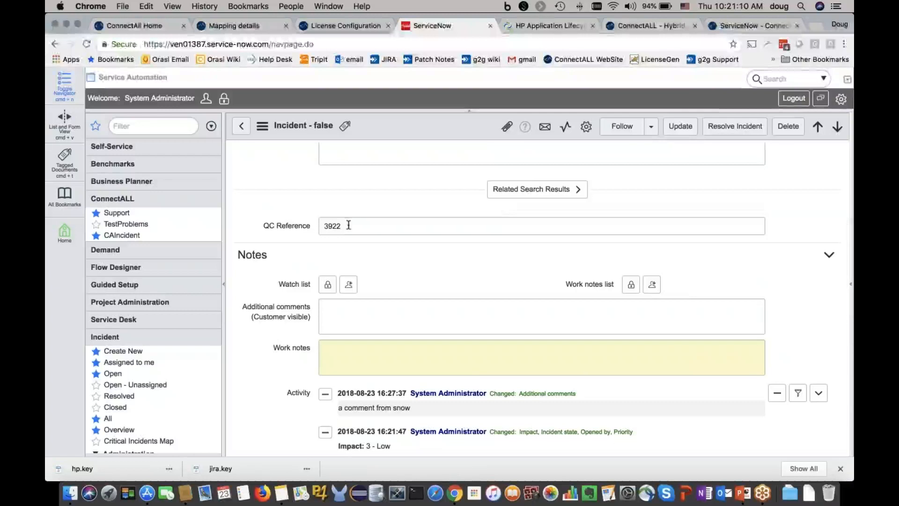
drag(347, 224, 316, 227)
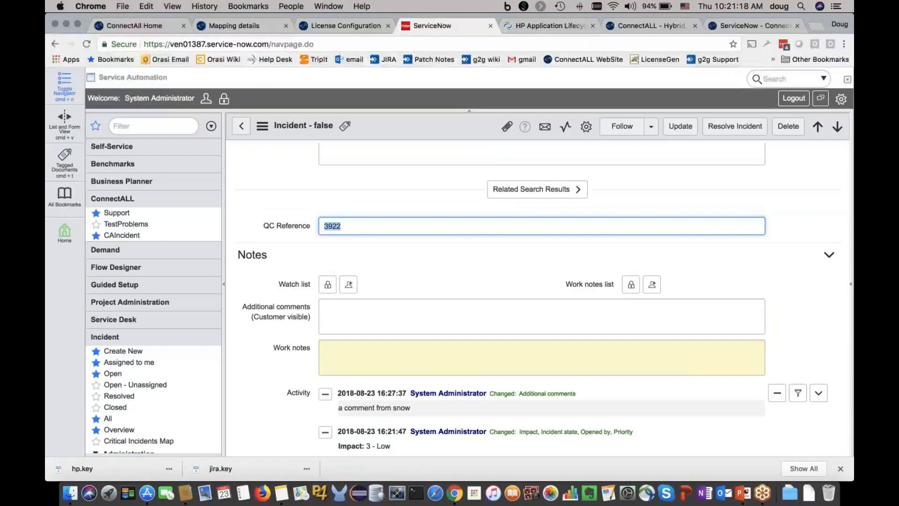
Add the customer-visible additional comment "a nother comment" to the incident and update the record
click(328, 308)
text(a n)
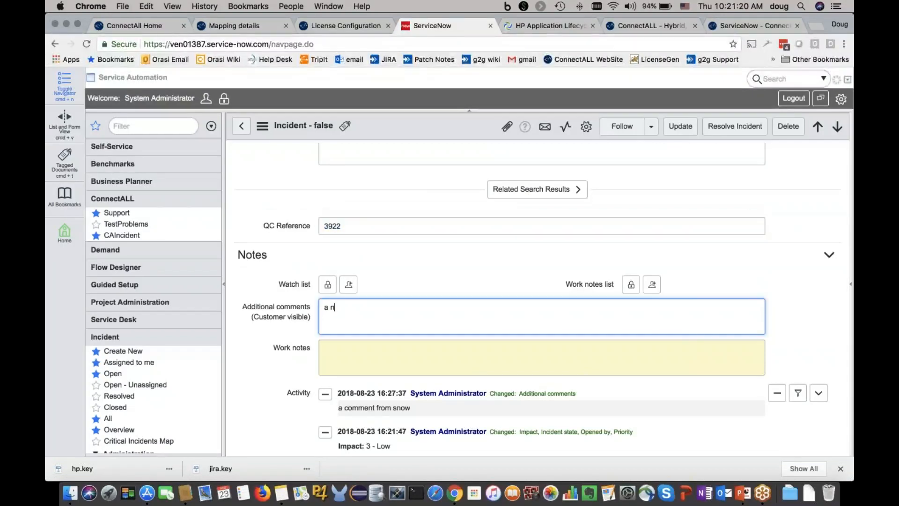
text(other comment)
click(679, 126)
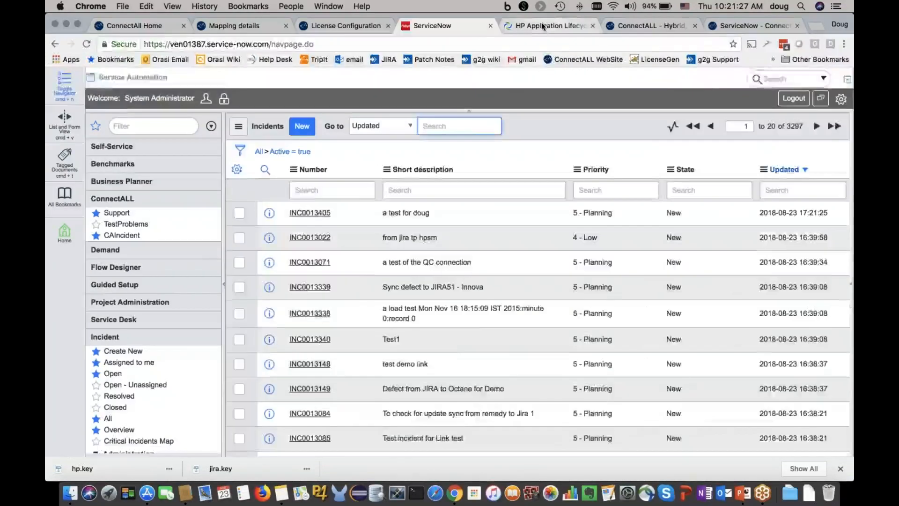
Switch to HP Application Lifecycle Management and highlight the incident number in the "a test for doug" defect's JIRA ID field
click(541, 25)
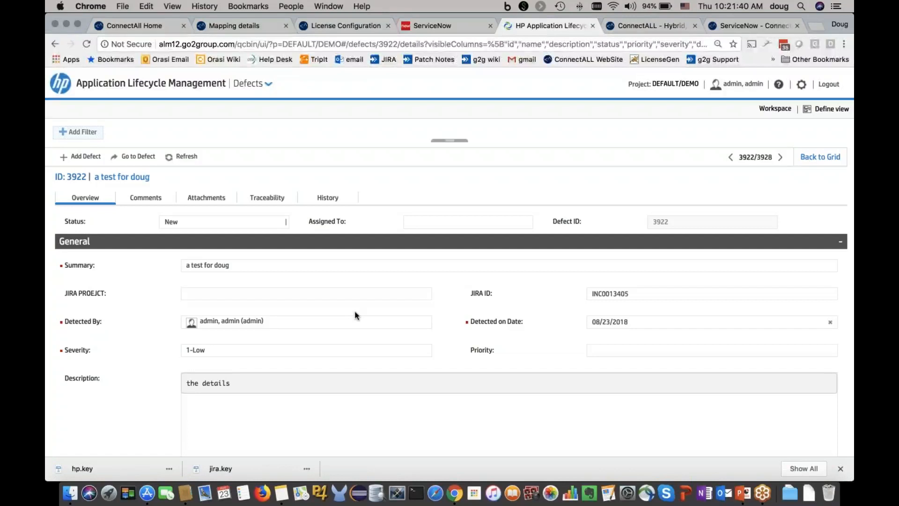
click(602, 292)
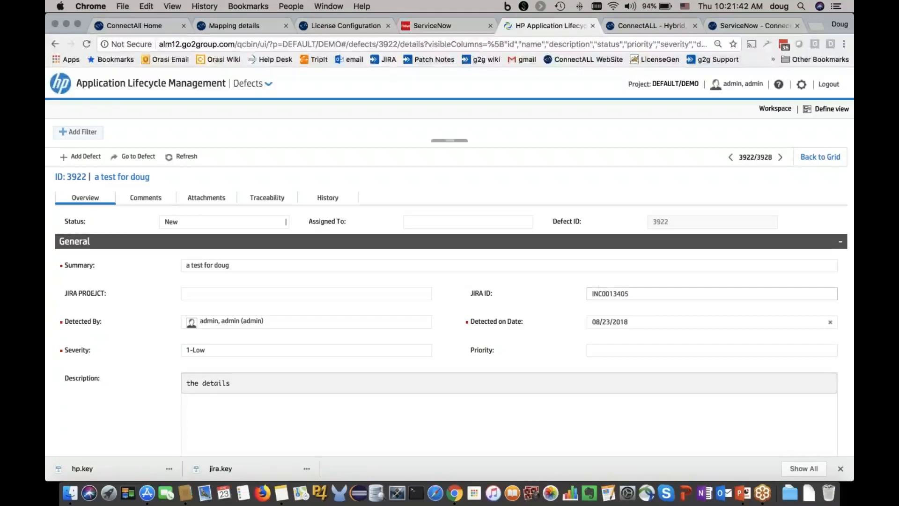
double_click(611, 292)
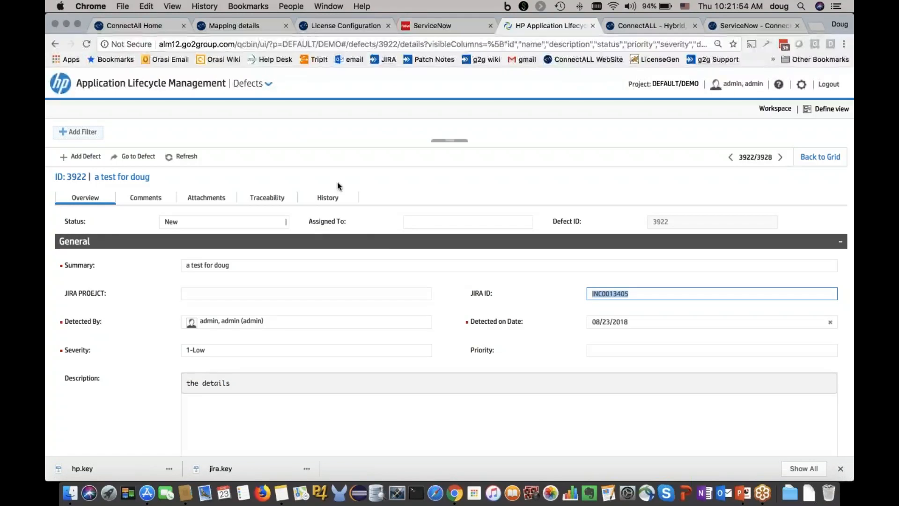
Switch to the PowerPoint slide show and advance from the ALM to ServiceNow Integration slide to the Questions slide
key(super+Tab)
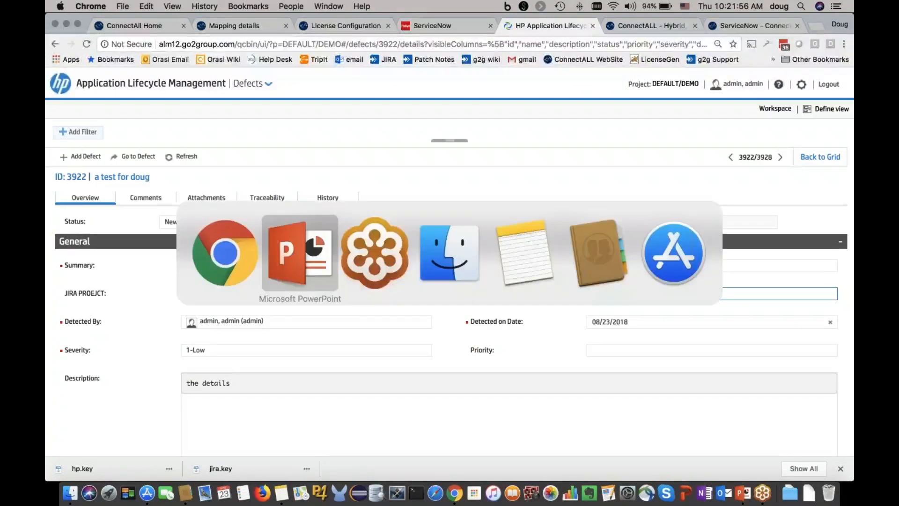
key(super+Tab)
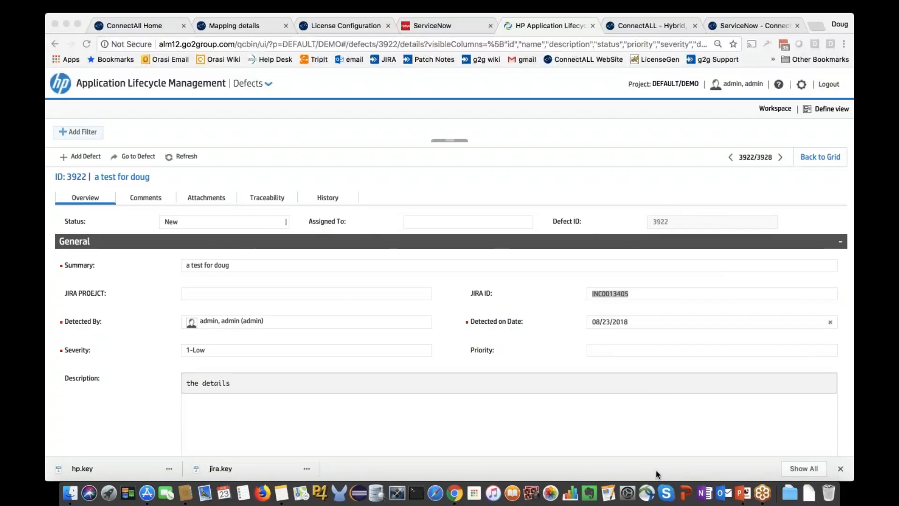
click(742, 492)
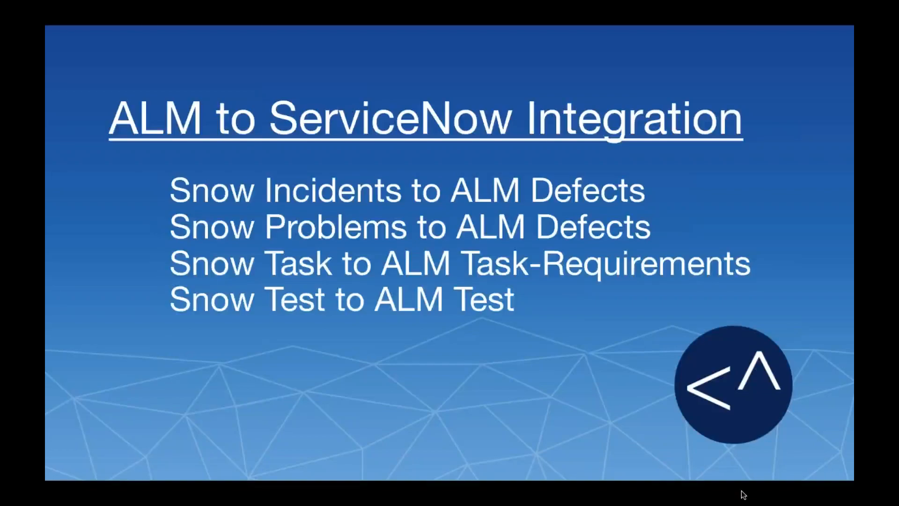
key(Right)
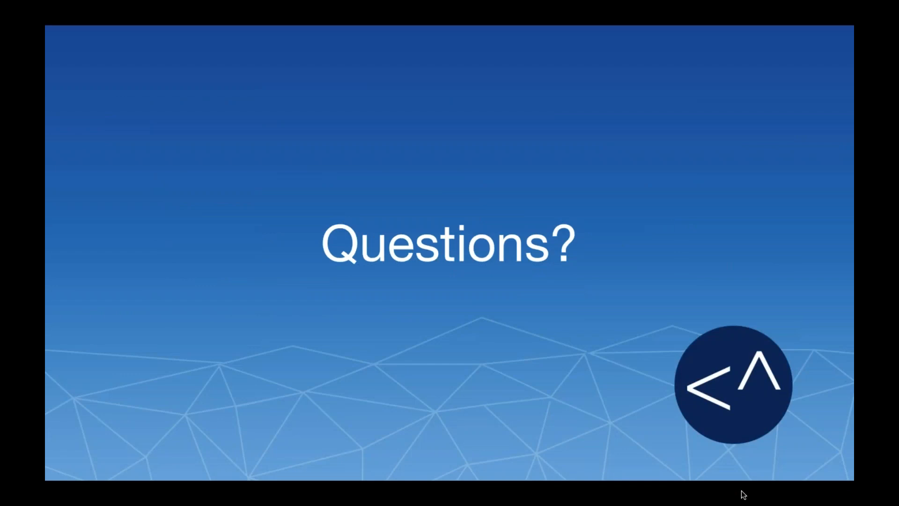